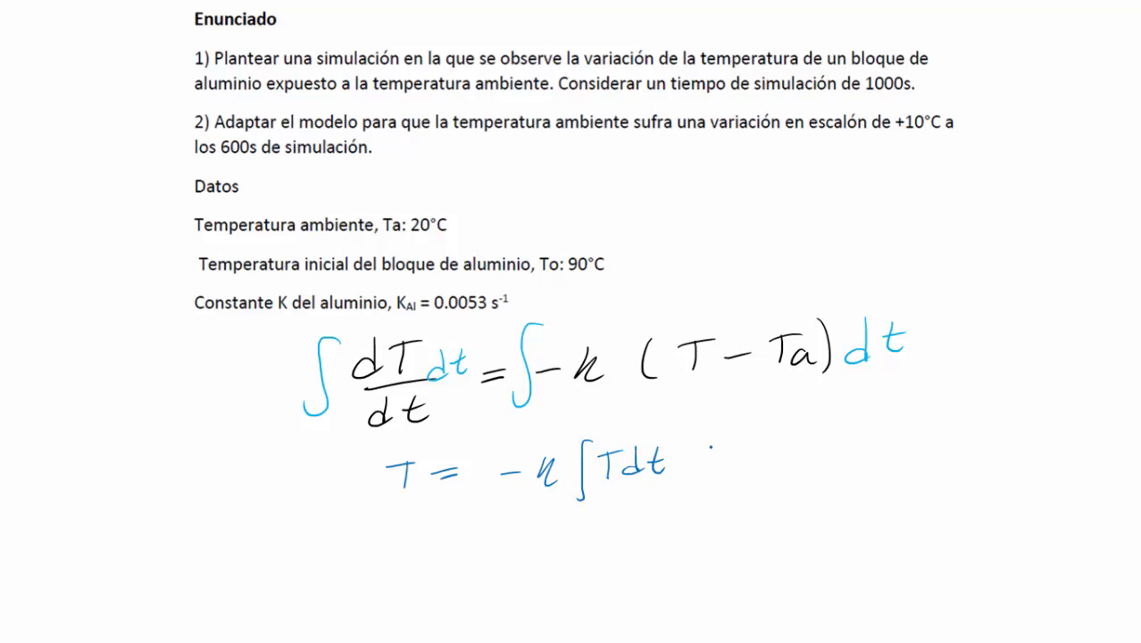
- Complete the handwritten integrated equation by adding the term "+k ∫ Ta dt" after "−k ∫ T dt"
drag(693, 460, 724, 459)
mouse_move(708, 447)
mouse_down()
mouse_move(708, 471)
mouse_move(732, 470)
mouse_up()
drag(733, 460, 755, 470)
drag(786, 434, 769, 489)
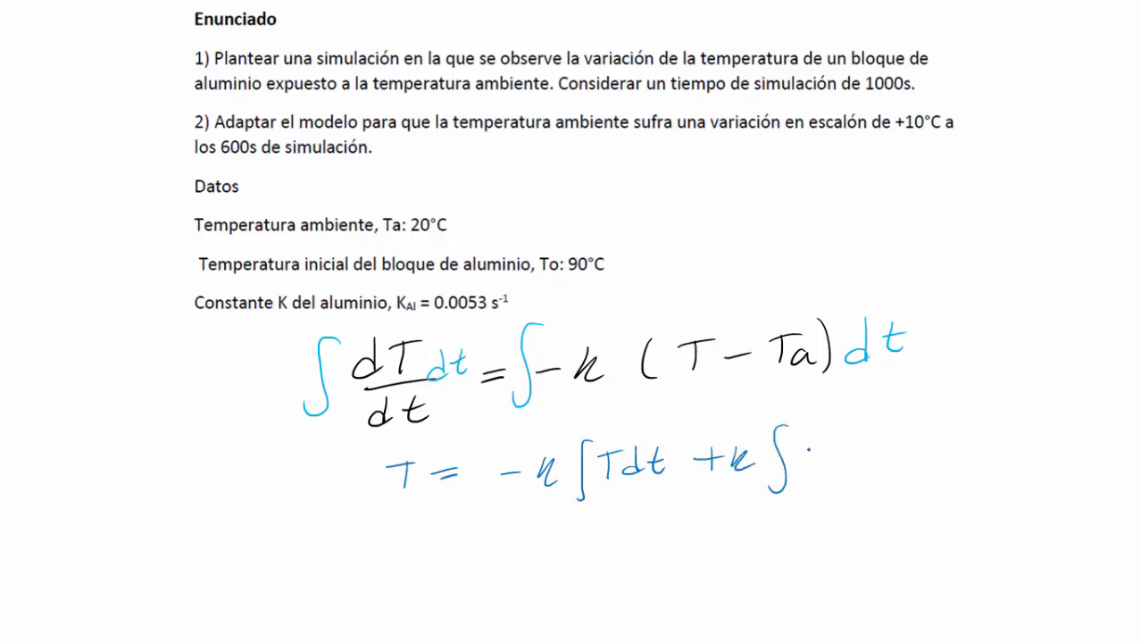
drag(797, 448, 824, 447)
mouse_move(836, 458)
mouse_down()
mouse_move(837, 469)
mouse_move(898, 466)
mouse_move(896, 450)
mouse_up()
- Circle both T terms and label them OUT, and circle Ta in the last integral and label it IN
mouse_move(409, 451)
mouse_down()
mouse_move(402, 498)
mouse_move(409, 451)
mouse_up()
drag(393, 520, 392, 520)
drag(400, 519, 413, 520)
drag(418, 523, 419, 530)
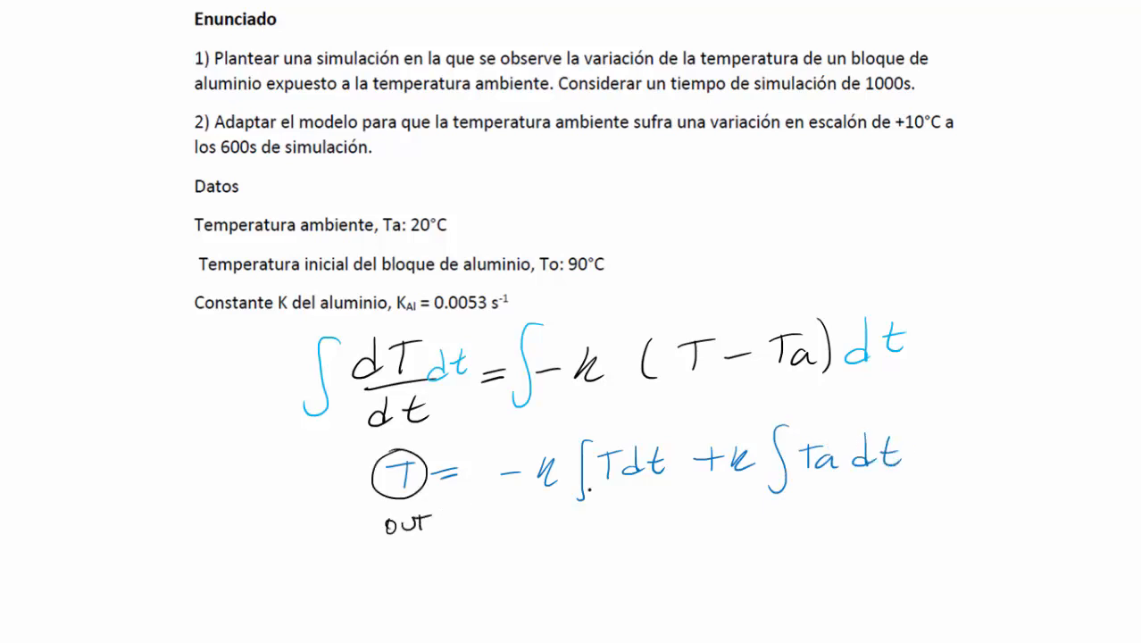
mouse_move(607, 443)
mouse_down()
mouse_move(589, 482)
mouse_move(607, 440)
mouse_up()
drag(600, 507, 598, 509)
drag(607, 509, 615, 518)
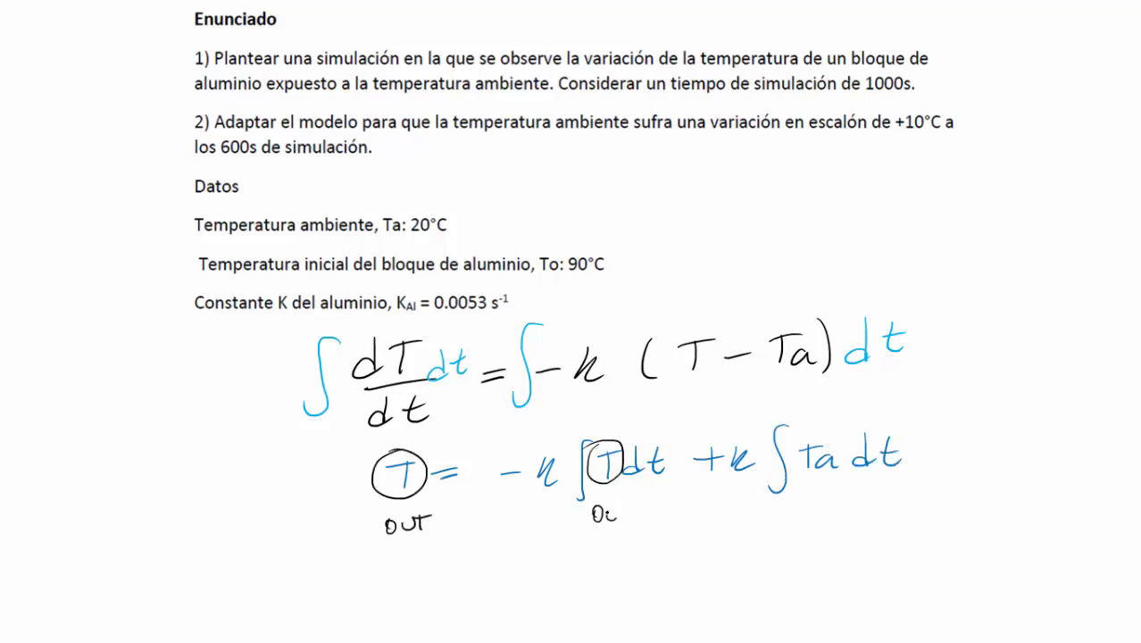
mouse_move(820, 434)
mouse_down()
mouse_move(849, 452)
mouse_move(814, 434)
mouse_up()
mouse_move(821, 491)
mouse_down()
mouse_move(812, 512)
mouse_move(843, 491)
mouse_up()
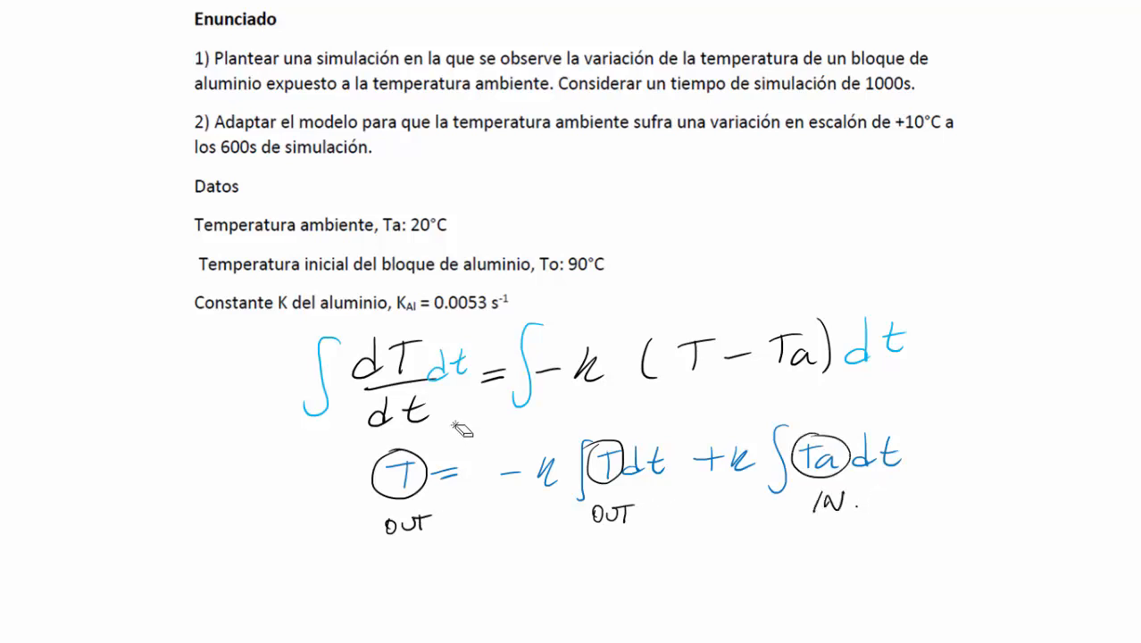
- Erase the differential equation above the integrated one, and sketch a T output arrow and a Ta input arrow beside the data
mouse_move(458, 428)
mouse_down()
mouse_move(338, 359)
mouse_move(471, 346)
mouse_move(488, 374)
mouse_move(441, 390)
mouse_move(544, 397)
mouse_up()
mouse_move(482, 370)
mouse_down()
mouse_move(642, 378)
mouse_move(854, 327)
mouse_move(868, 336)
mouse_up()
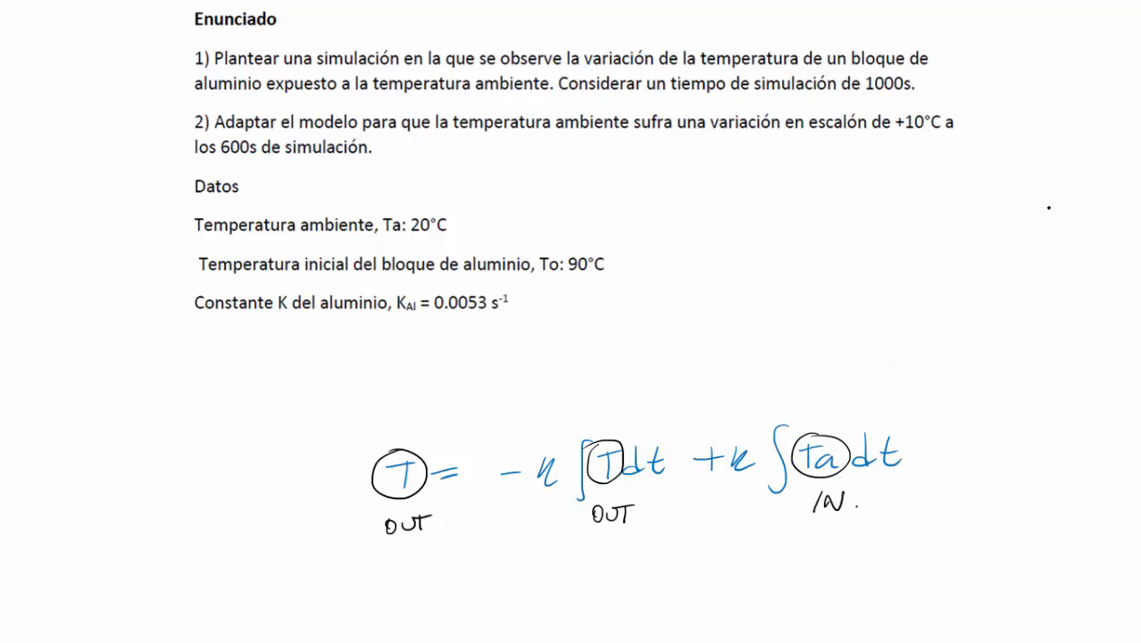
drag(1009, 251, 1069, 241)
drag(614, 238, 670, 230)
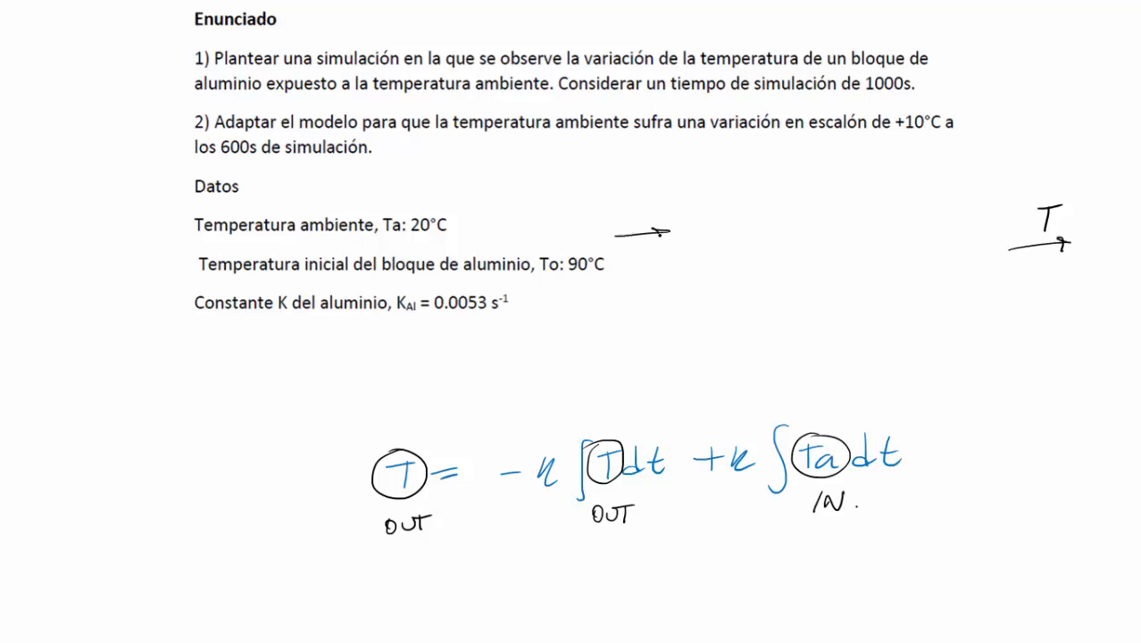
drag(627, 199, 625, 223)
mouse_move(613, 205)
mouse_down()
mouse_move(637, 201)
mouse_move(651, 223)
mouse_up()
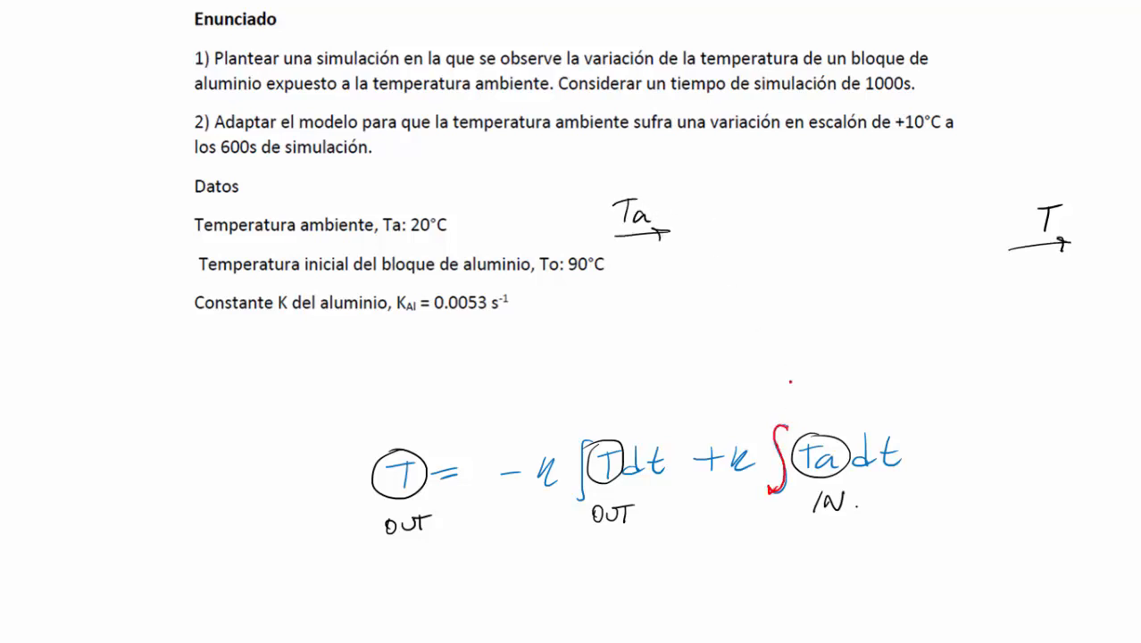
- Sketch the Ta branch with an integrator, a gain k and a plus junction, marking the matching terms in the equation
mouse_move(671, 205)
mouse_down()
mouse_move(673, 255)
mouse_move(718, 250)
mouse_move(677, 254)
mouse_move(685, 244)
mouse_up()
drag(730, 449, 757, 473)
mouse_move(718, 229)
mouse_down()
mouse_move(751, 226)
mouse_move(753, 245)
mouse_up()
drag(752, 205, 751, 246)
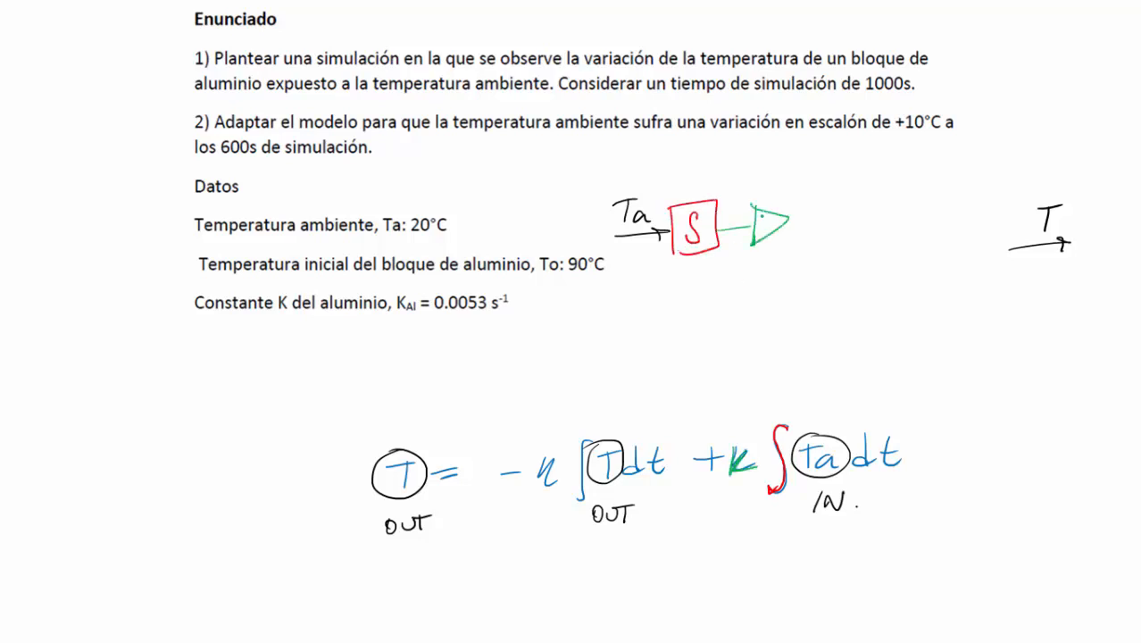
drag(708, 445, 702, 440)
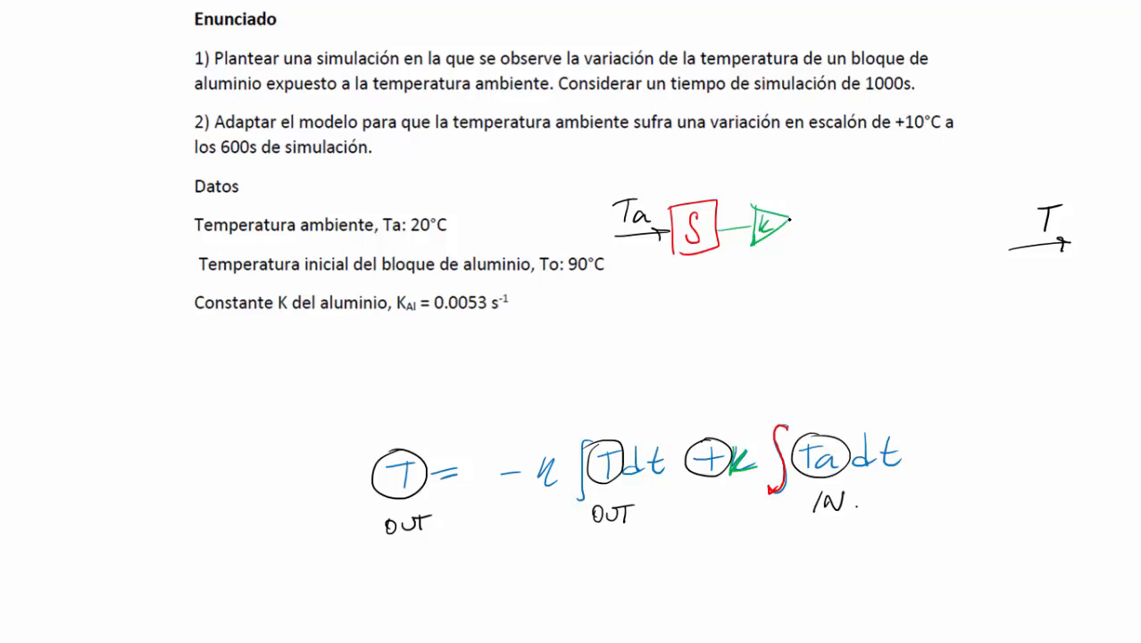
mouse_move(789, 218)
mouse_down()
mouse_move(843, 218)
mouse_move(850, 198)
mouse_up()
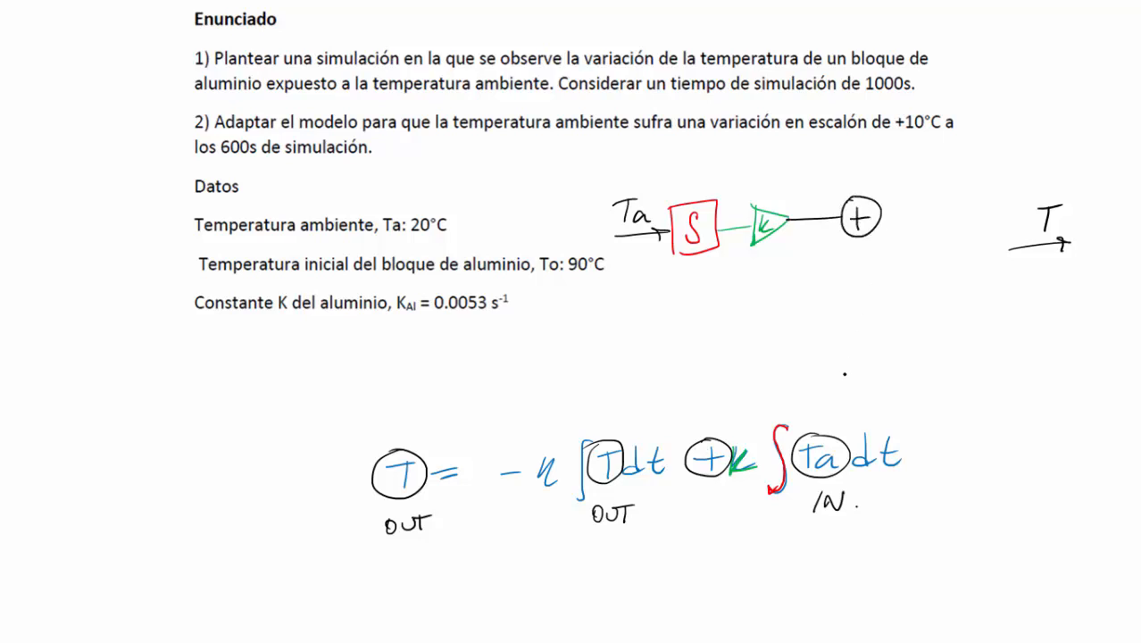
- Sketch a second branch below for T with an integrator and a −k gain, marking the matching terms in the equation
drag(687, 460, 743, 445)
drag(620, 328, 692, 321)
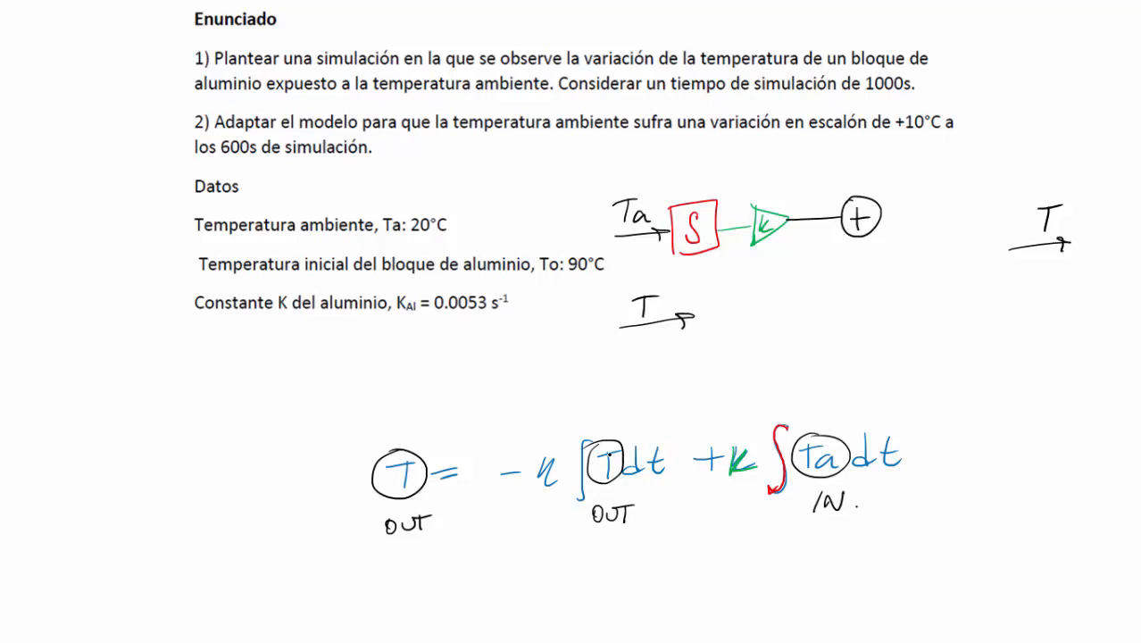
drag(610, 454, 606, 480)
drag(596, 450, 631, 449)
drag(689, 298, 696, 347)
mouse_move(687, 297)
mouse_down()
mouse_move(712, 294)
mouse_move(698, 345)
mouse_move(709, 332)
mouse_up()
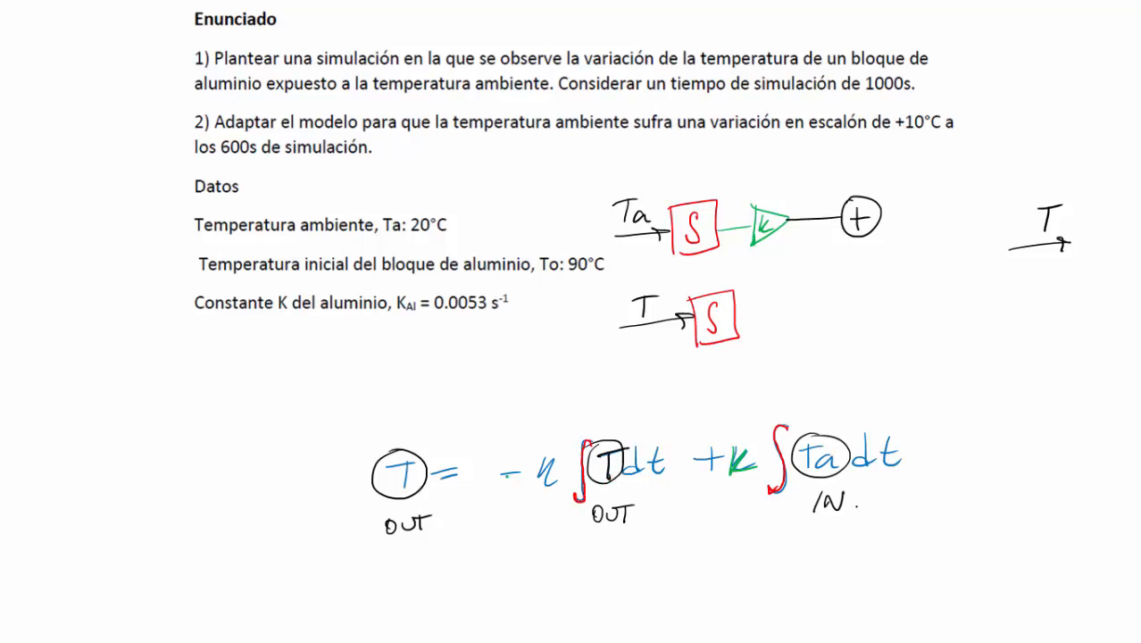
drag(541, 460, 565, 482)
mouse_move(757, 295)
mouse_down()
mouse_move(760, 333)
mouse_move(820, 305)
mouse_move(766, 340)
mouse_up()
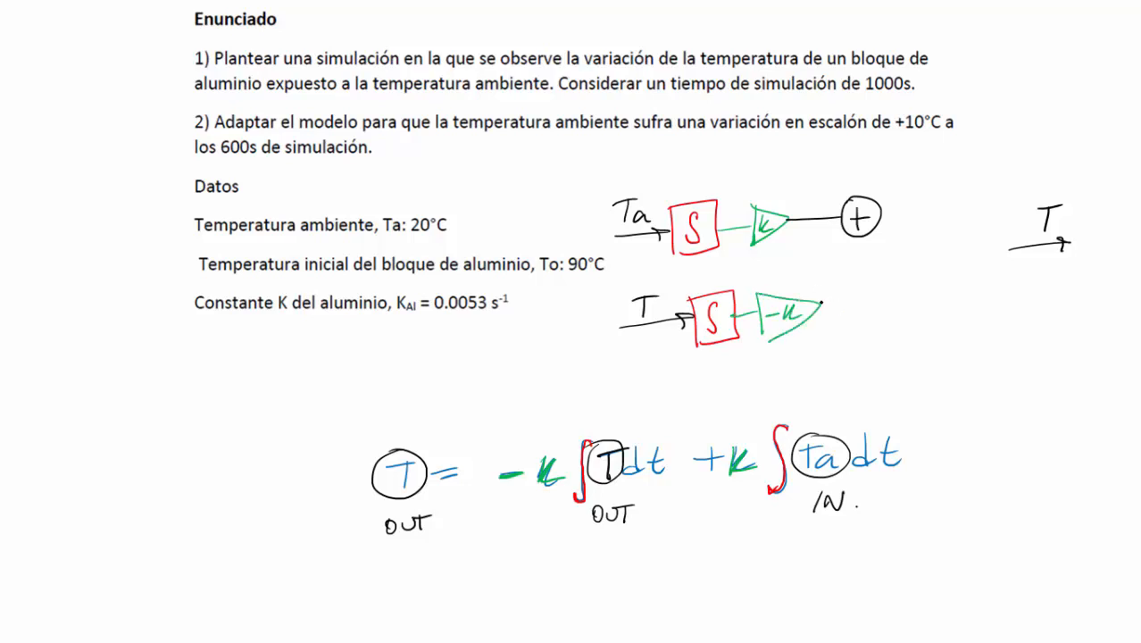
- Connect the lower branch through the summing junction to output T, and draw the feedback line from output T to the lower branch
mouse_move(821, 303)
mouse_down()
mouse_move(861, 237)
mouse_move(828, 225)
mouse_move(944, 208)
mouse_move(969, 256)
mouse_move(1014, 251)
mouse_up()
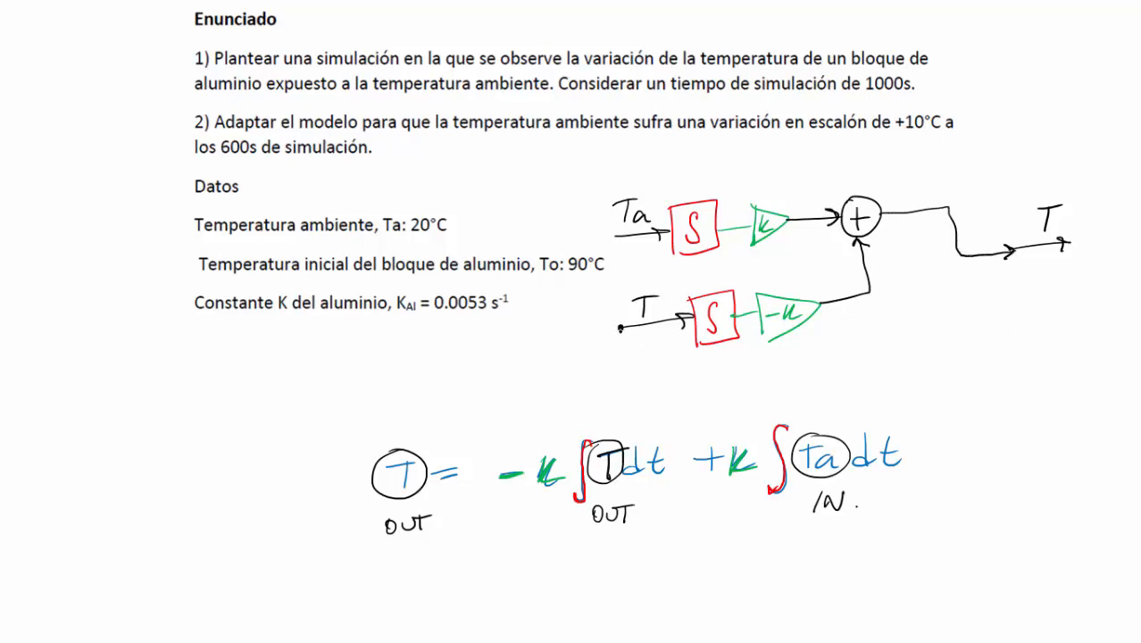
mouse_move(638, 377)
mouse_down()
mouse_move(1034, 331)
mouse_move(1043, 280)
mouse_move(1031, 244)
mouse_up()
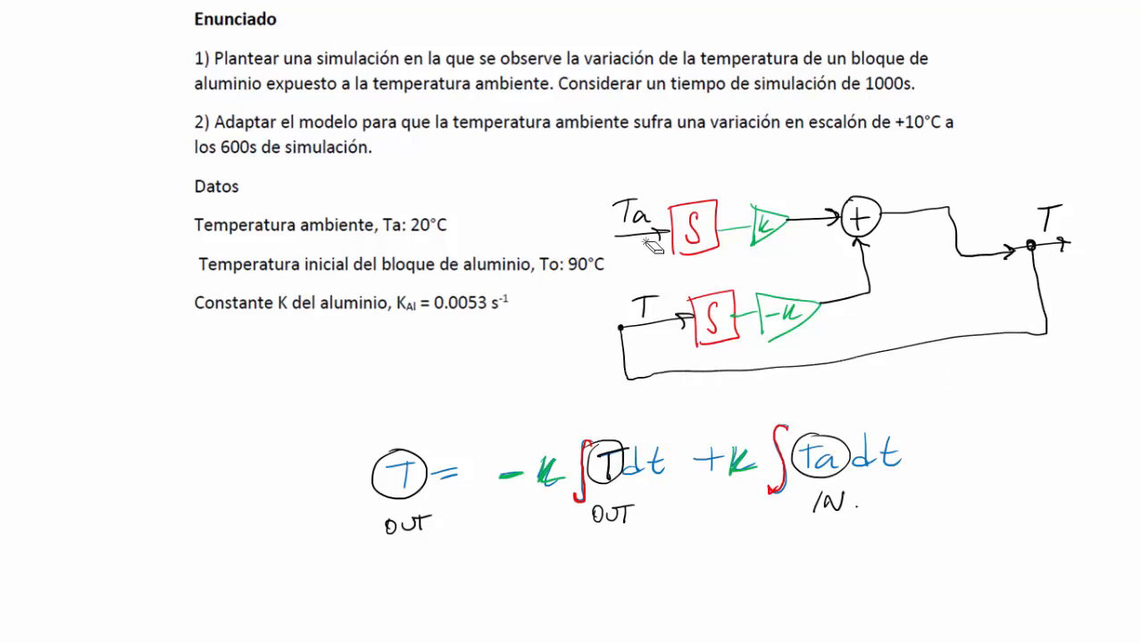
- Erase the whole two-integrator block diagram beside the data
mouse_move(651, 246)
mouse_down()
mouse_move(719, 217)
mouse_move(823, 232)
mouse_move(868, 284)
mouse_move(1055, 233)
mouse_up()
mouse_move(819, 325)
mouse_down()
mouse_move(683, 320)
mouse_move(642, 345)
mouse_up()
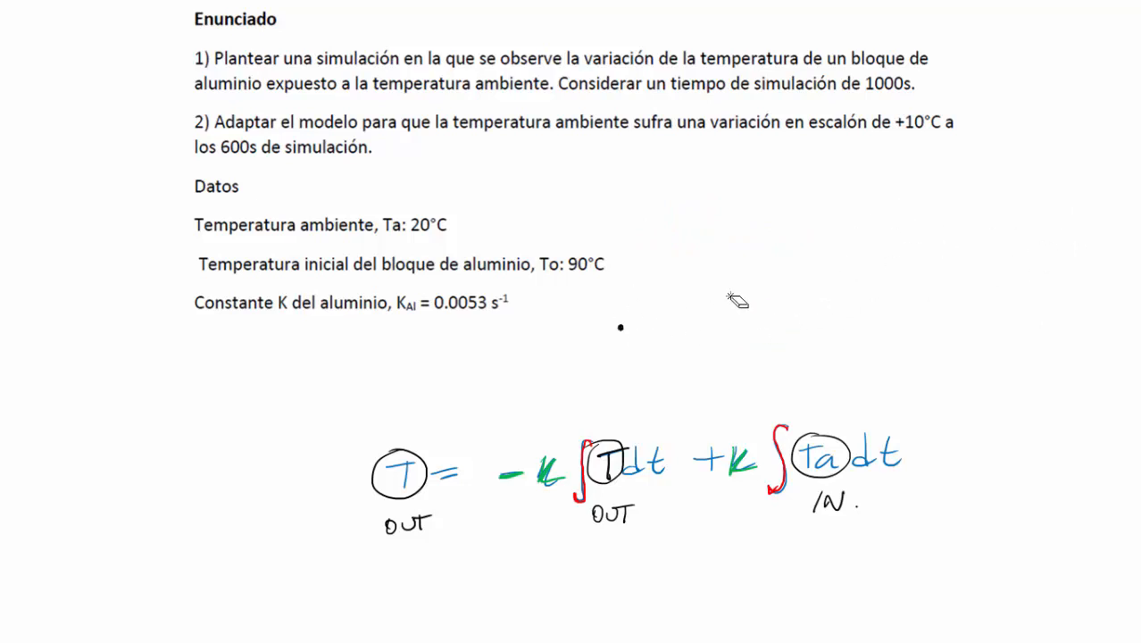
click(620, 327)
- Write the simplified equation T = ∫ k(Ta − T) dt below the integrated equation
drag(394, 565, 429, 564)
drag(409, 566, 409, 600)
drag(441, 579, 463, 580)
click(468, 585)
drag(540, 544, 522, 610)
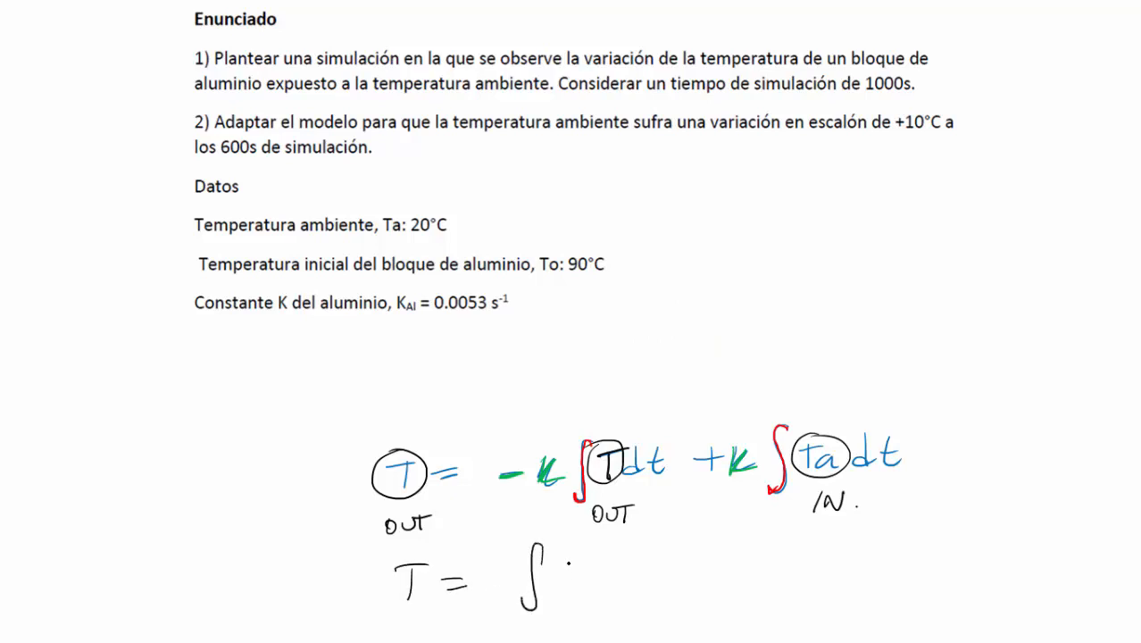
mouse_move(566, 561)
mouse_down()
mouse_move(616, 600)
mouse_move(645, 558)
mouse_up()
mouse_move(633, 560)
mouse_down()
mouse_move(631, 594)
mouse_move(663, 591)
mouse_up()
drag(666, 576, 720, 561)
mouse_move(706, 562)
mouse_down()
mouse_move(704, 591)
mouse_move(730, 598)
mouse_up()
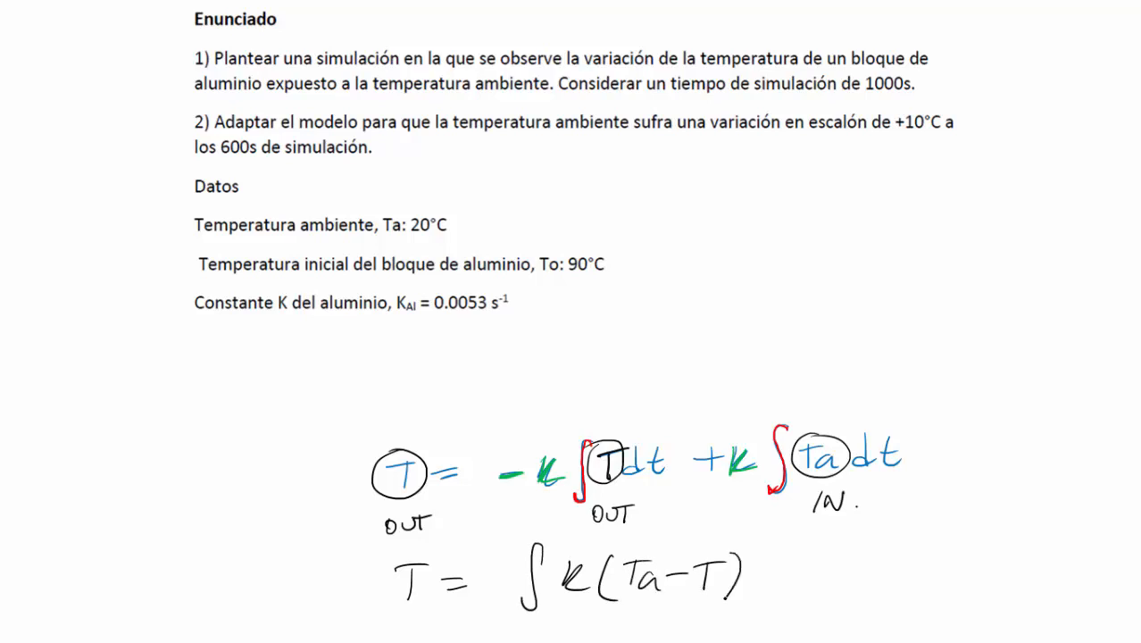
drag(770, 553, 765, 590)
drag(782, 563, 791, 590)
- Write the initial condition To above the integral sign of the simplified equation and circle it
drag(514, 520, 536, 519)
drag(525, 521, 526, 545)
mouse_move(541, 534)
mouse_down()
mouse_move(531, 566)
mouse_move(536, 511)
mouse_up()
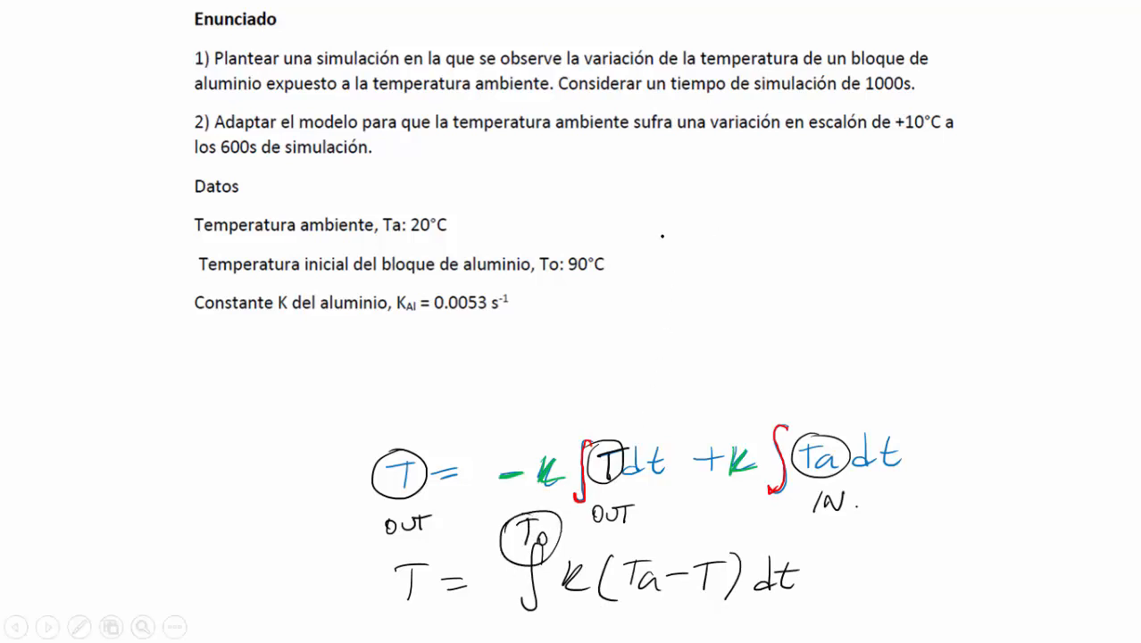
- Sketch a summing junction beside the data with Ta entering its plus input and T entering its minus input
mouse_move(641, 204)
mouse_down()
mouse_move(743, 207)
mouse_move(750, 184)
mouse_move(752, 228)
mouse_up()
drag(743, 217, 763, 216)
drag(757, 232, 777, 229)
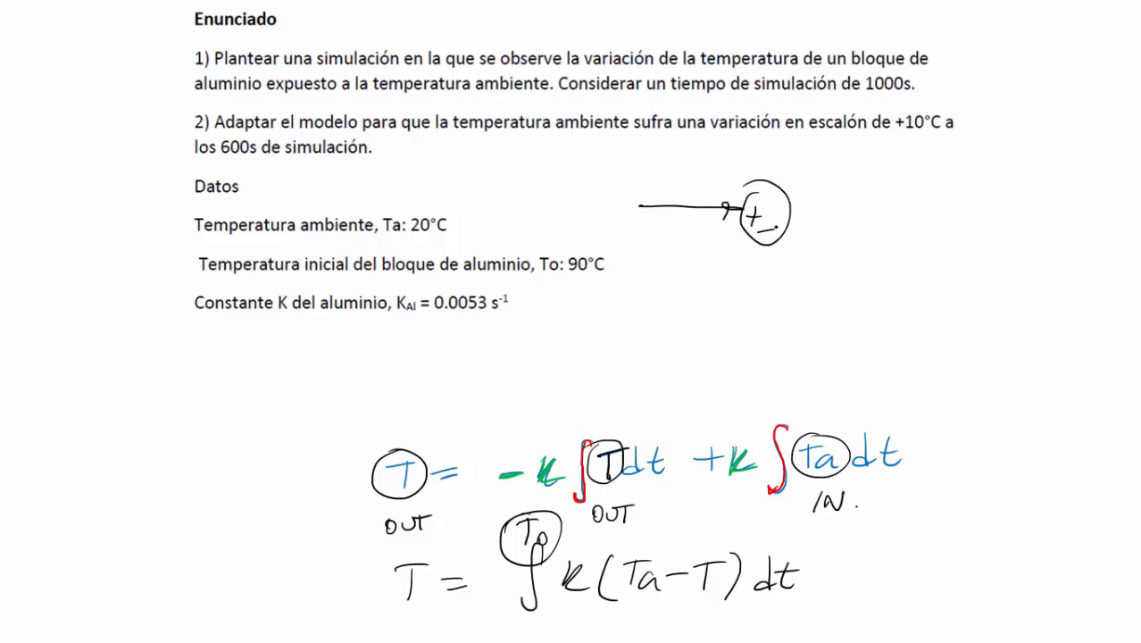
drag(676, 184, 682, 194)
mouse_move(771, 249)
mouse_down()
mouse_move(768, 303)
mouse_move(738, 302)
mouse_up()
drag(724, 277, 753, 275)
- Extend the diagram from the summing junction with a gain k followed by an integrator block
mouse_move(789, 216)
mouse_down()
mouse_move(829, 213)
mouse_move(830, 237)
mouse_up()
mouse_move(829, 193)
mouse_down()
mouse_move(829, 236)
mouse_move(839, 225)
mouse_up()
mouse_move(850, 206)
mouse_down()
mouse_move(855, 224)
mouse_move(904, 204)
mouse_move(907, 234)
mouse_up()
drag(901, 170, 911, 228)
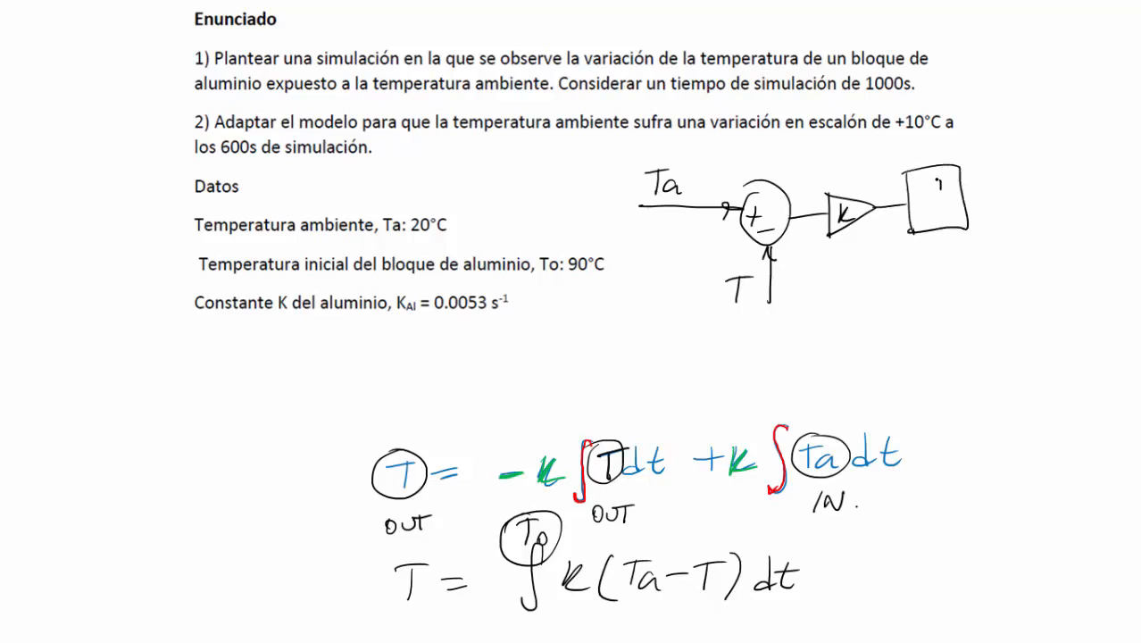
drag(939, 184, 919, 219)
- Draw the integrator's output arrow labelled T and a feedback line from it to the summing junction's minus input
drag(964, 198, 1029, 194)
mouse_move(1011, 189)
mouse_down()
mouse_move(1015, 201)
mouse_move(1003, 188)
mouse_up()
drag(991, 163, 1028, 159)
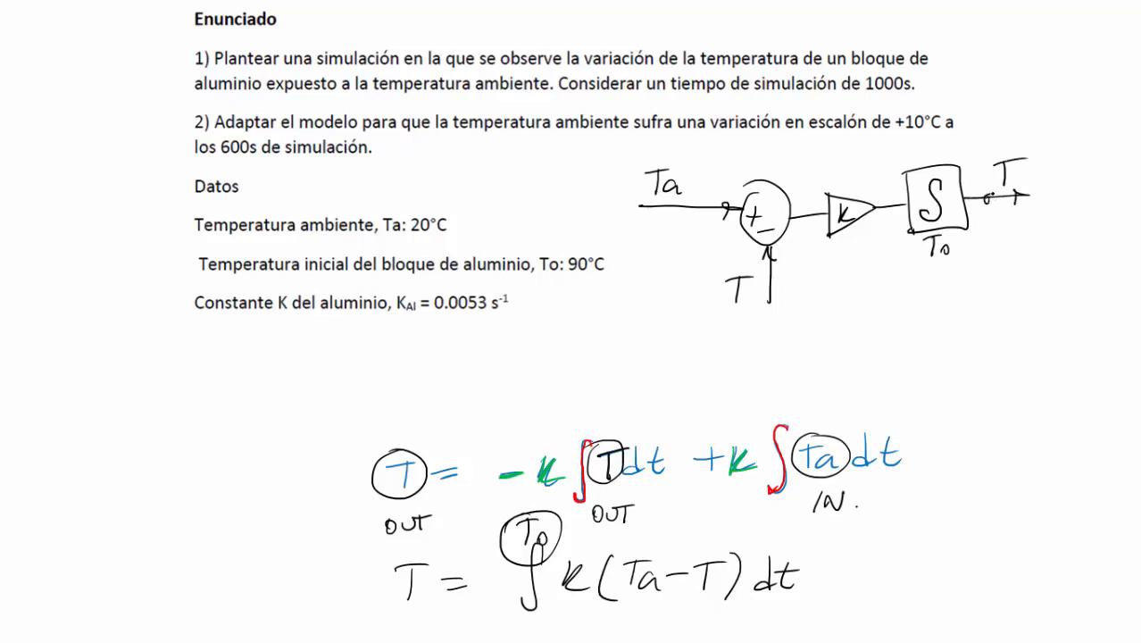
mouse_move(988, 200)
mouse_down()
mouse_move(981, 282)
mouse_move(908, 308)
mouse_move(782, 314)
mouse_up()
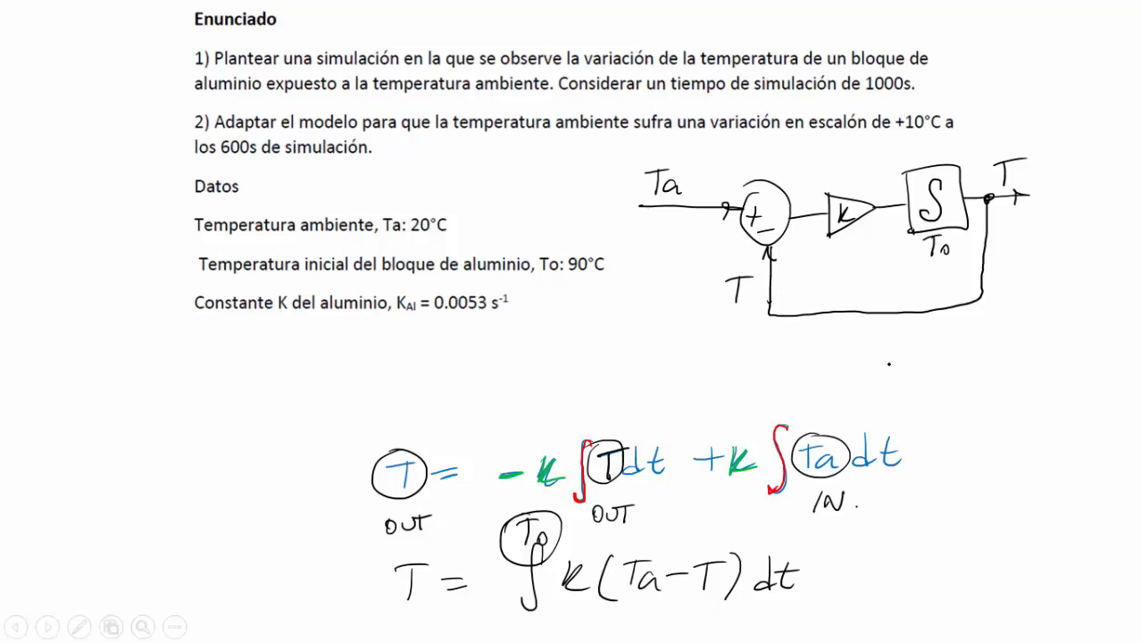
- Switch to MATLAB and define Ta = 20 and To = 90, with the comments "temperatura ambiente" and "temperatura inicial"
text(Ta =)
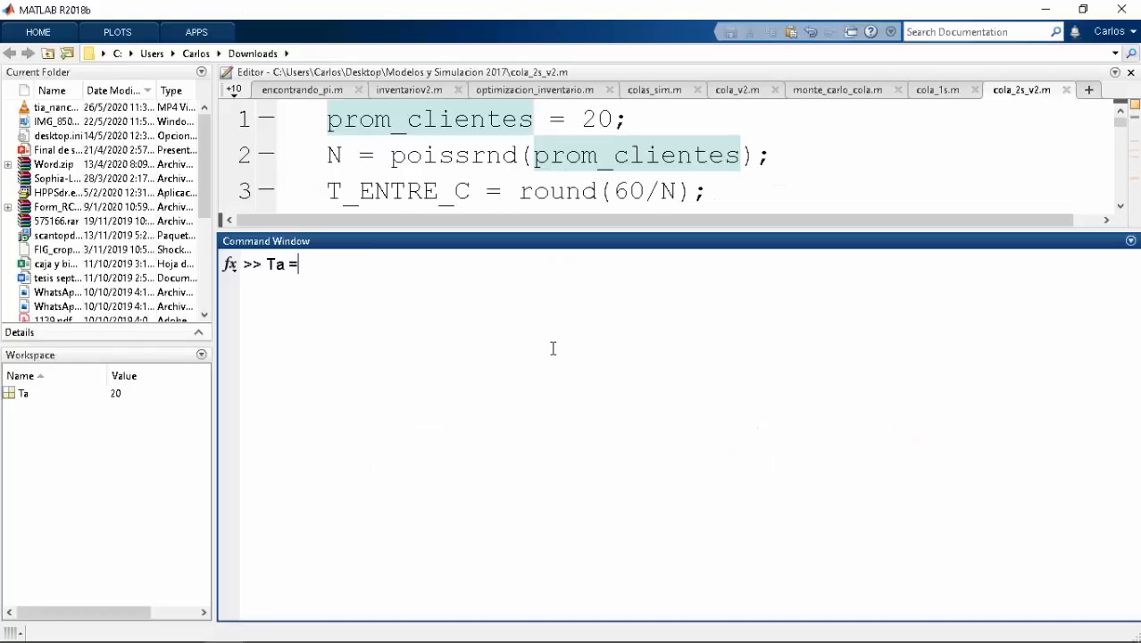
text( 20; % temp)
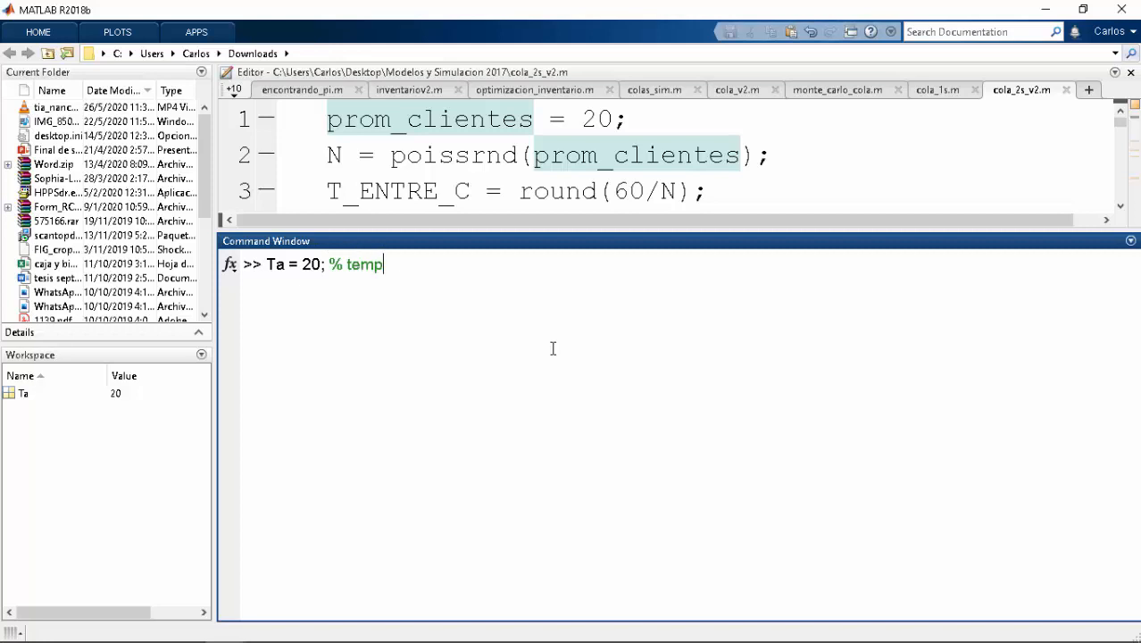
text(eratura ambiente)
key(Return)
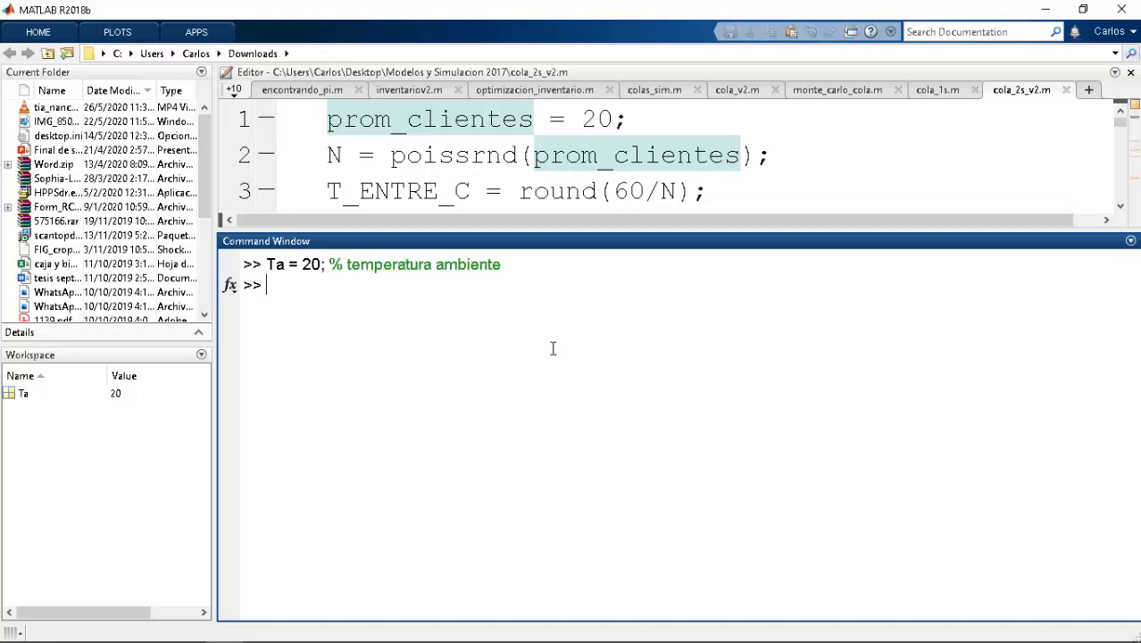
text(To = 90; % temperatura inicial)
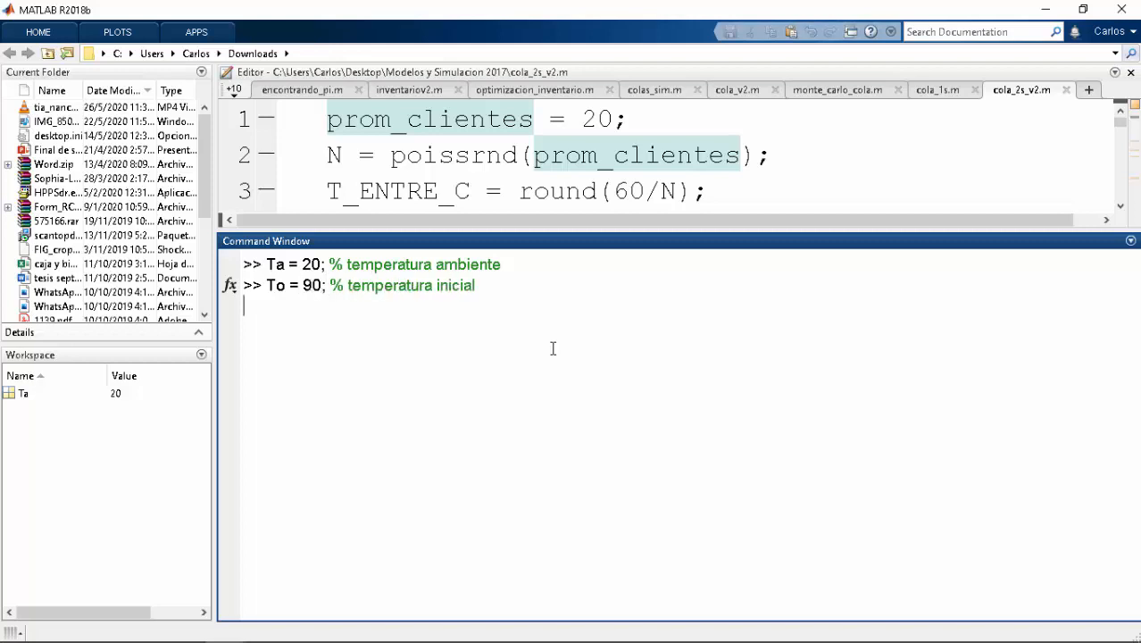
key(Return)
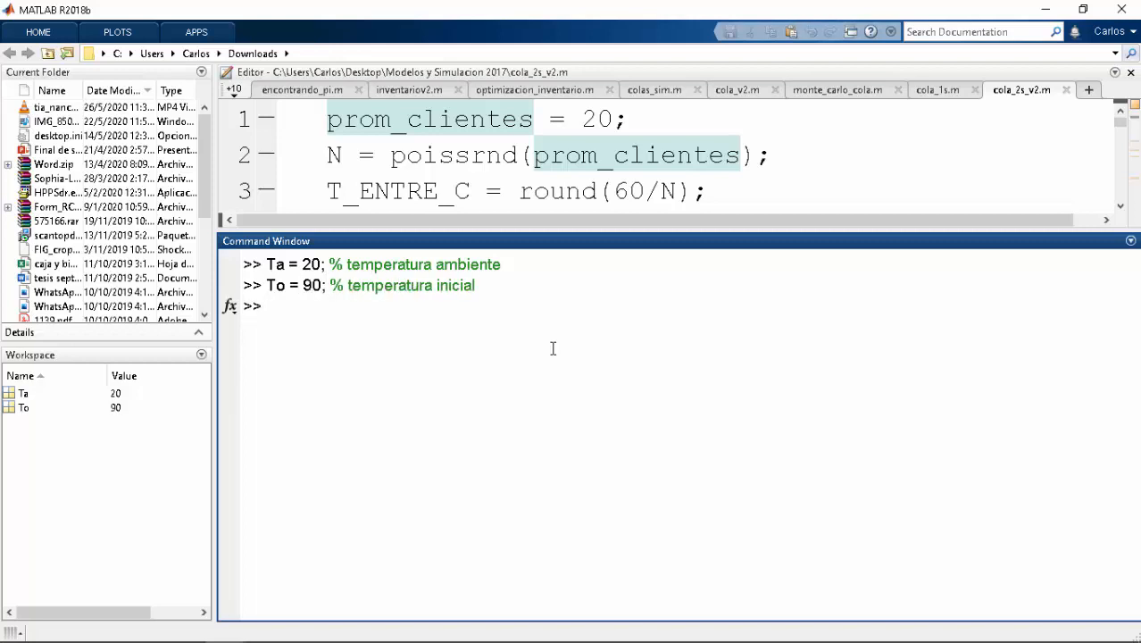
- Define k = 0.0053 in the workspace with the comment "coeficiente de temperatura"
text(k = 0.0053)
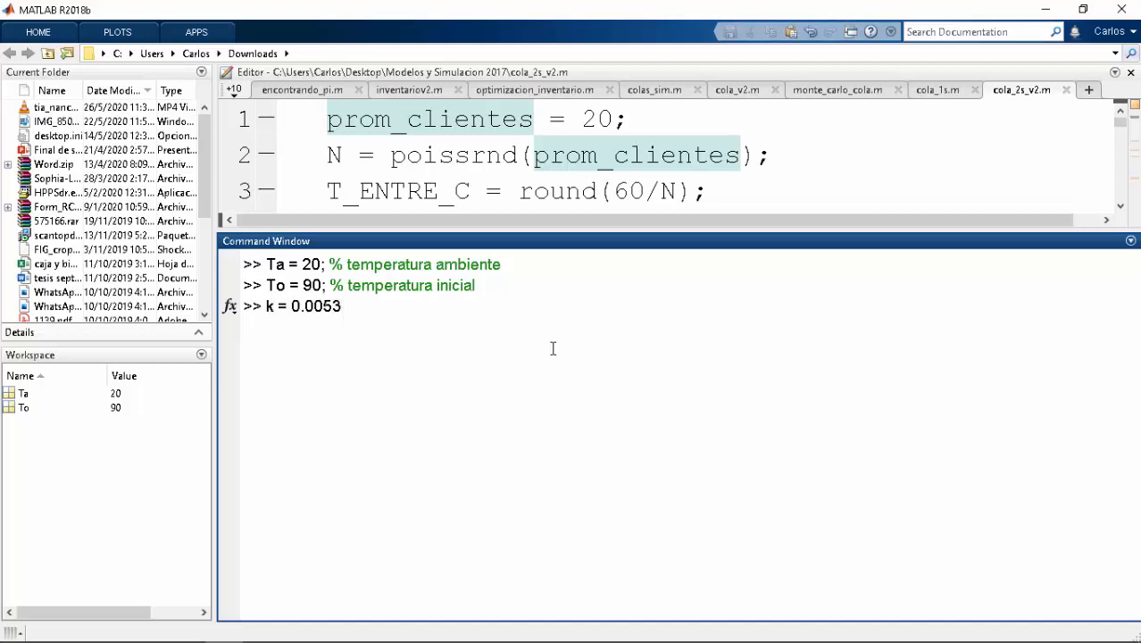
text(; % coeficiente d)
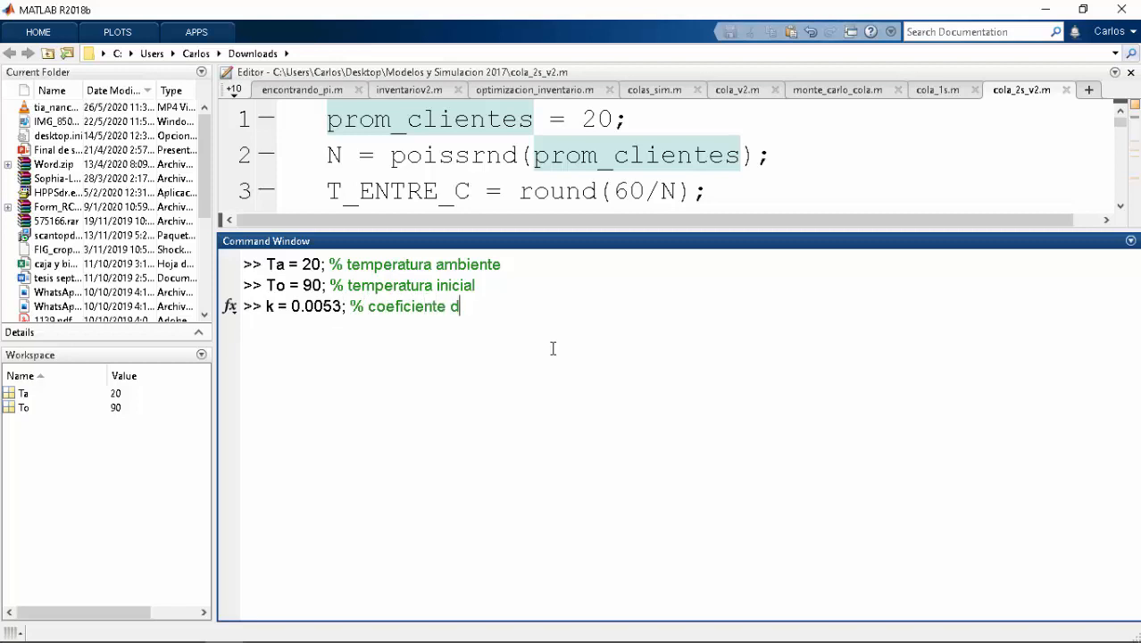
text(e temperatura)
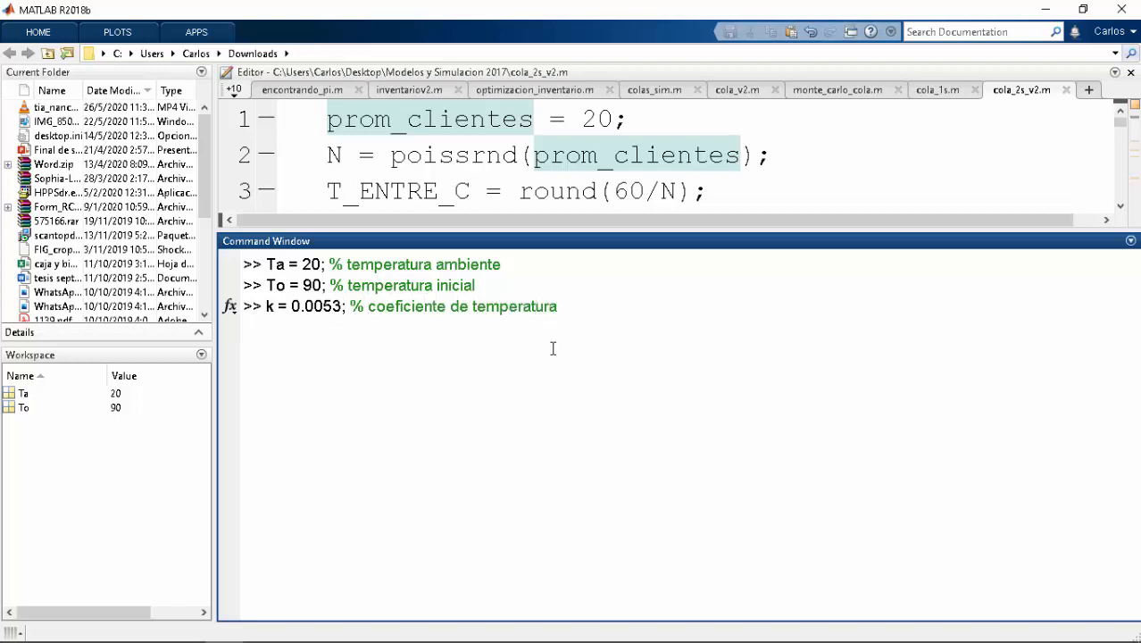
key(Return)
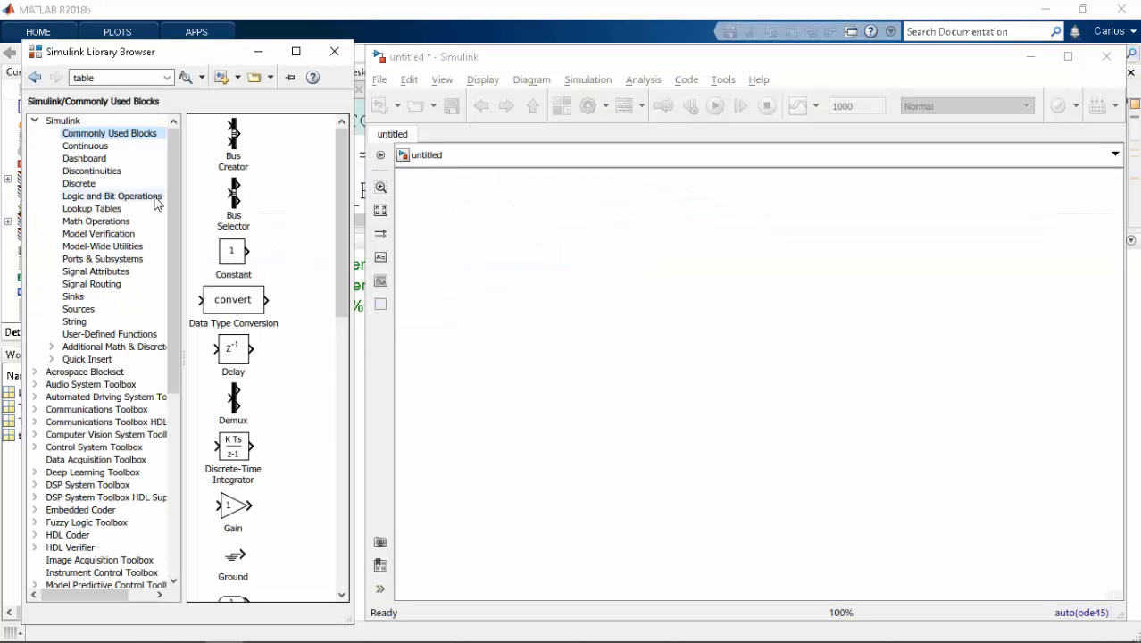
- Place a Step block from the Sources library in the empty Simulink model
click(90, 309)
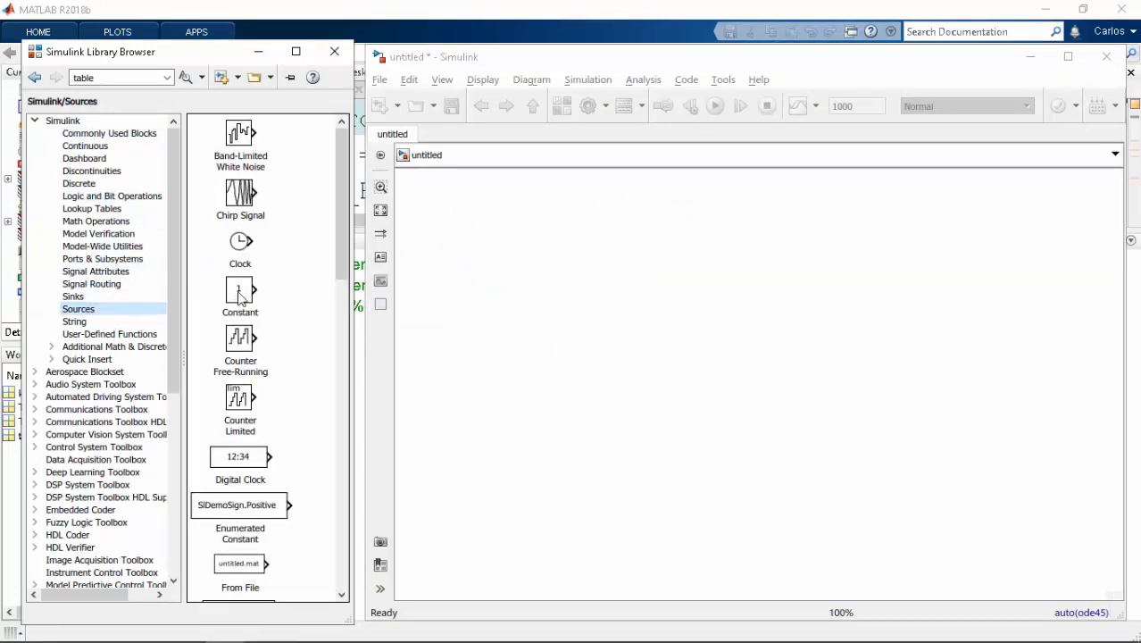
drag(331, 242, 326, 537)
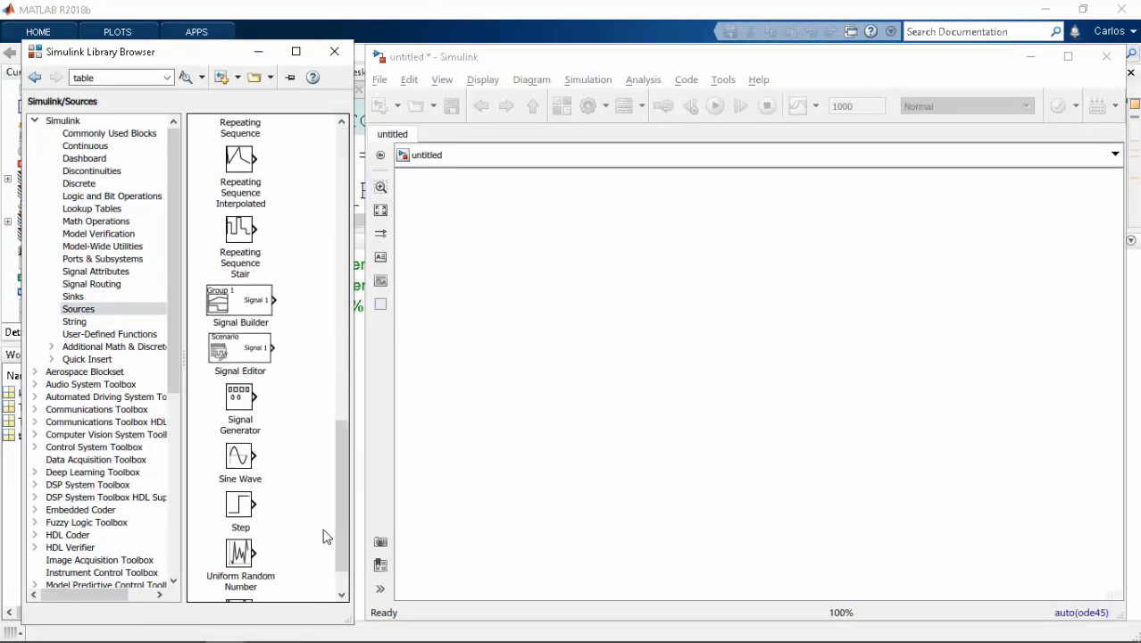
drag(240, 506, 557, 296)
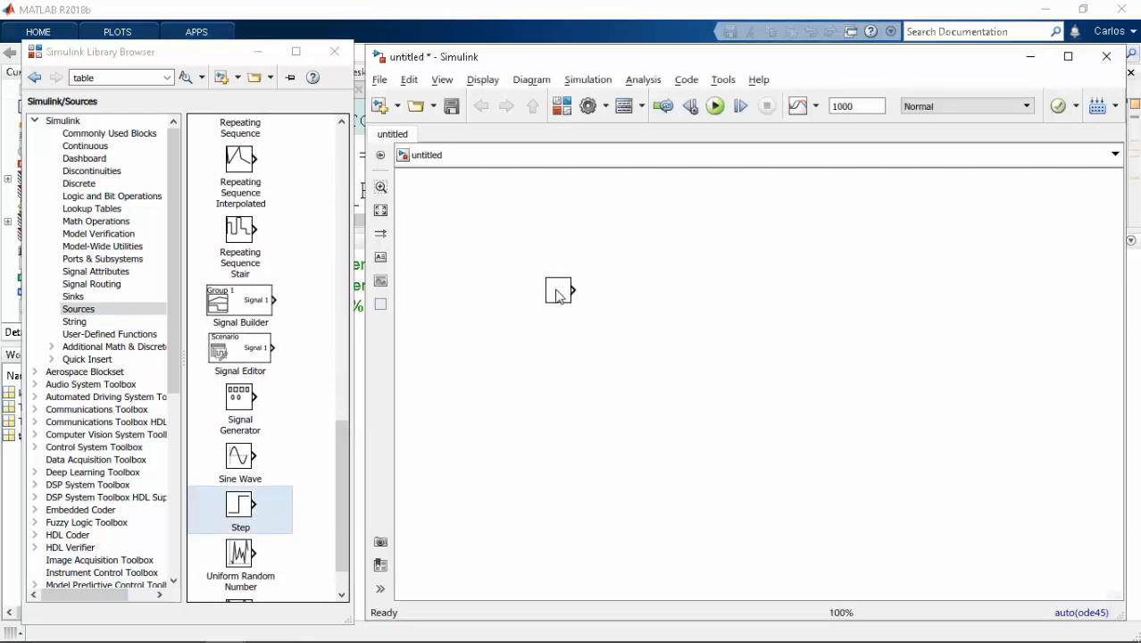
- Set the Step block's step time to 0, initial value to 0 and final value to Ta
double_click(557, 296)
click(665, 233)
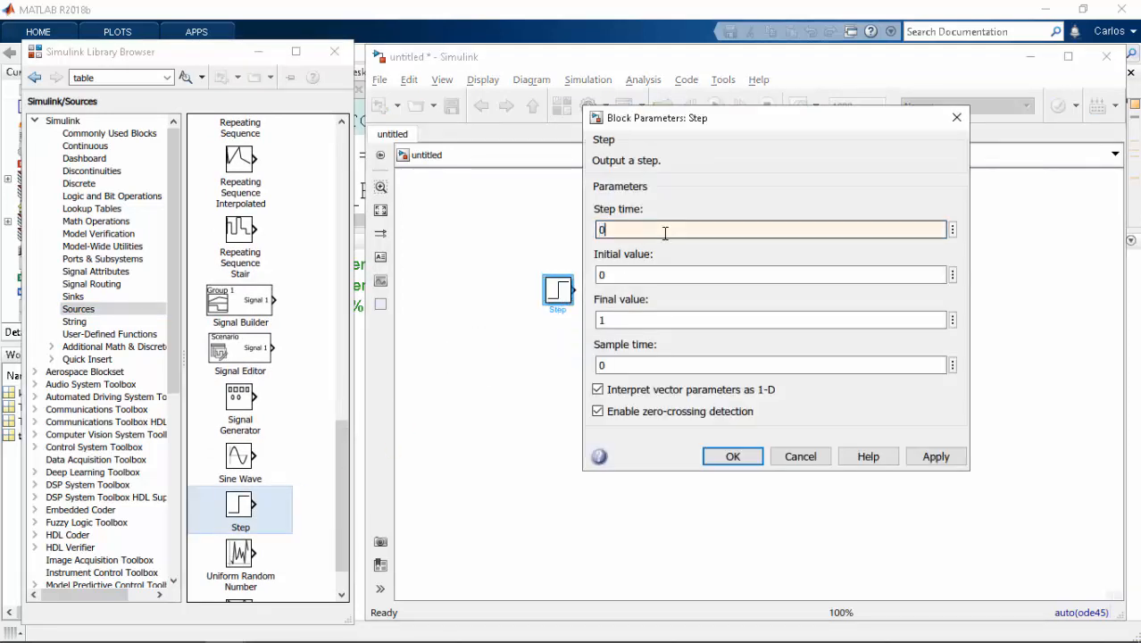
click(652, 276)
click(628, 322)
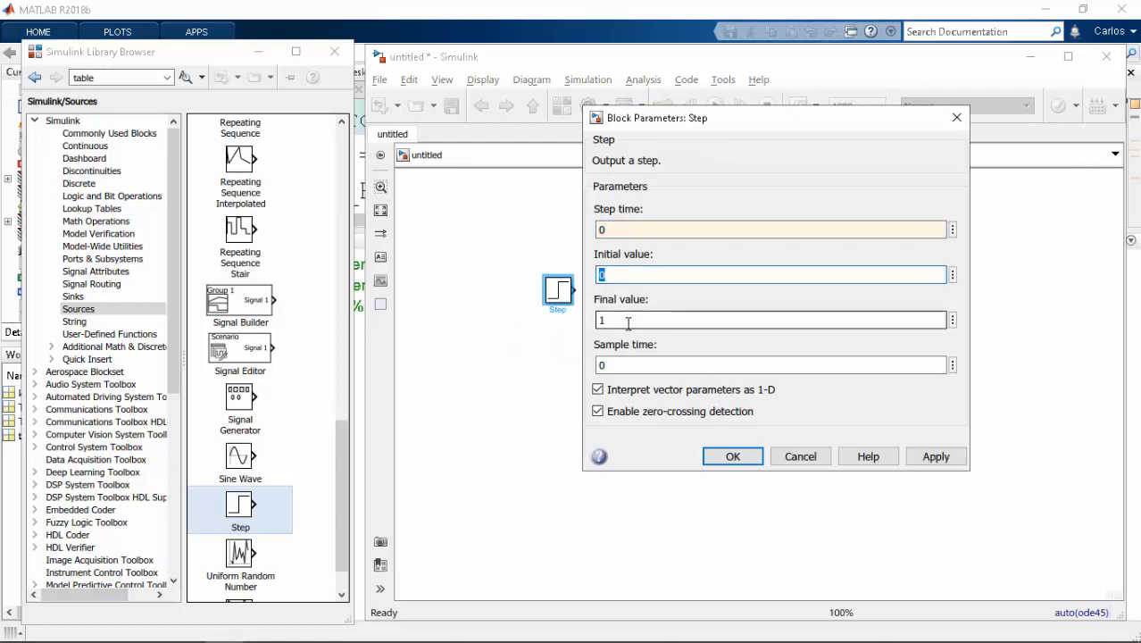
double_click(643, 278)
double_click(623, 318)
text(Ta)
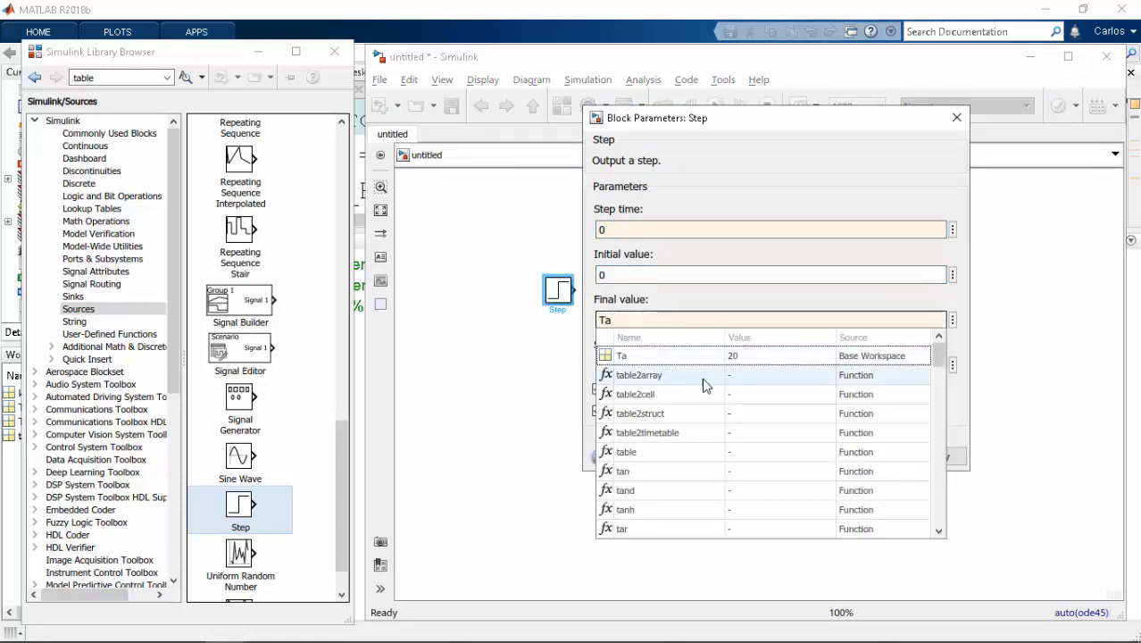
click(995, 343)
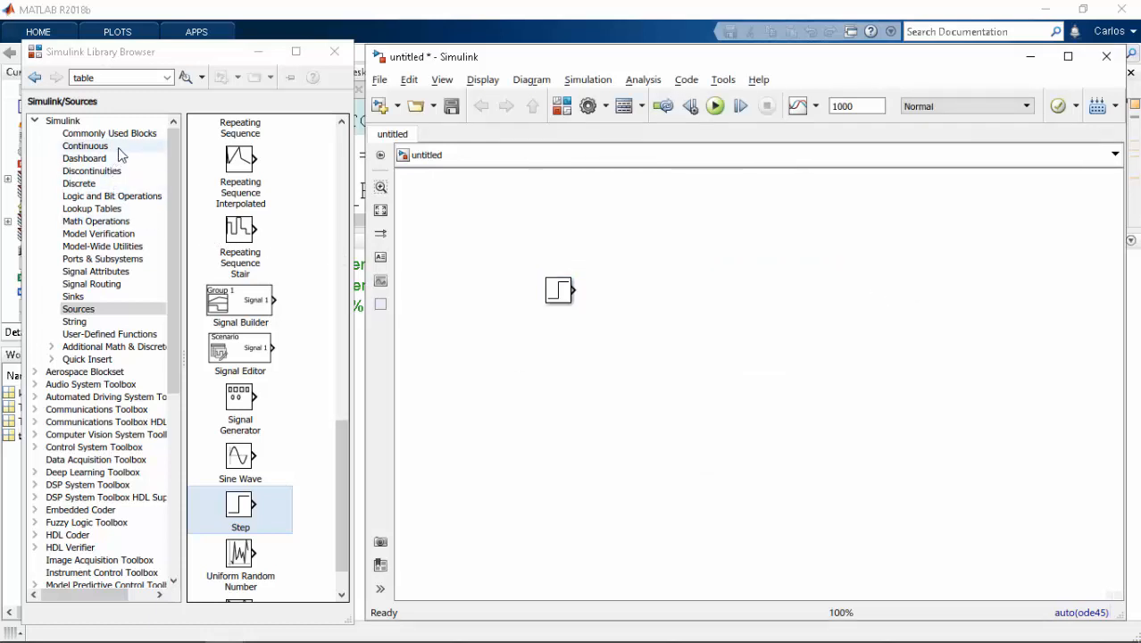
- Place a Sum block from the Math Operations library beside the Step block and set its list of signs to |+-
click(116, 223)
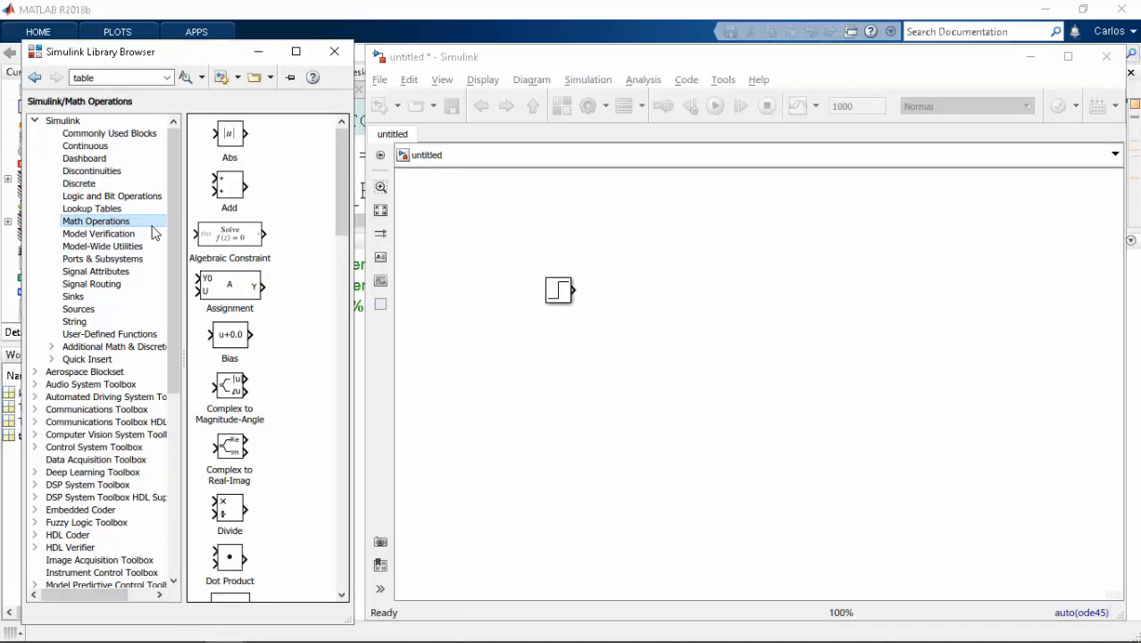
drag(342, 210, 342, 549)
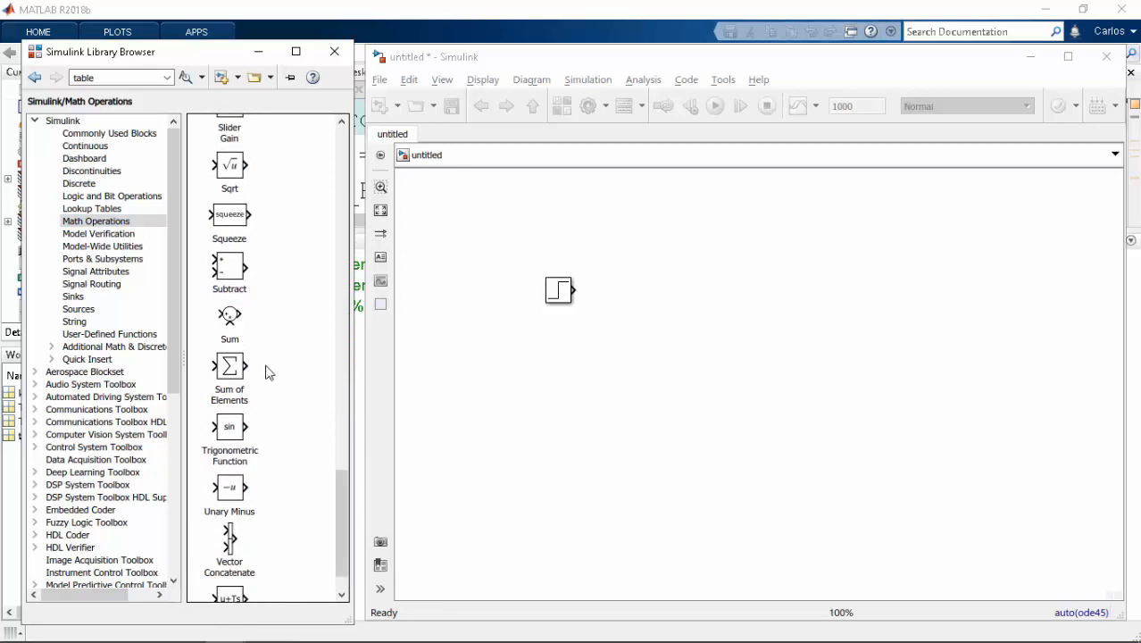
drag(250, 346, 619, 293)
double_click(618, 293)
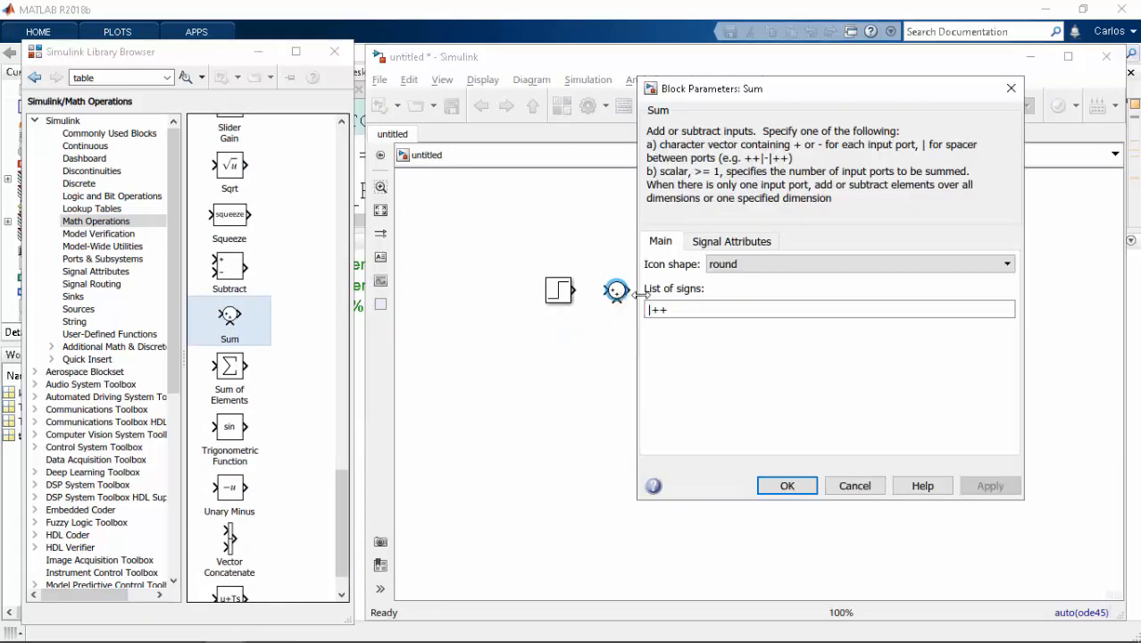
double_click(698, 308)
text(|+-)
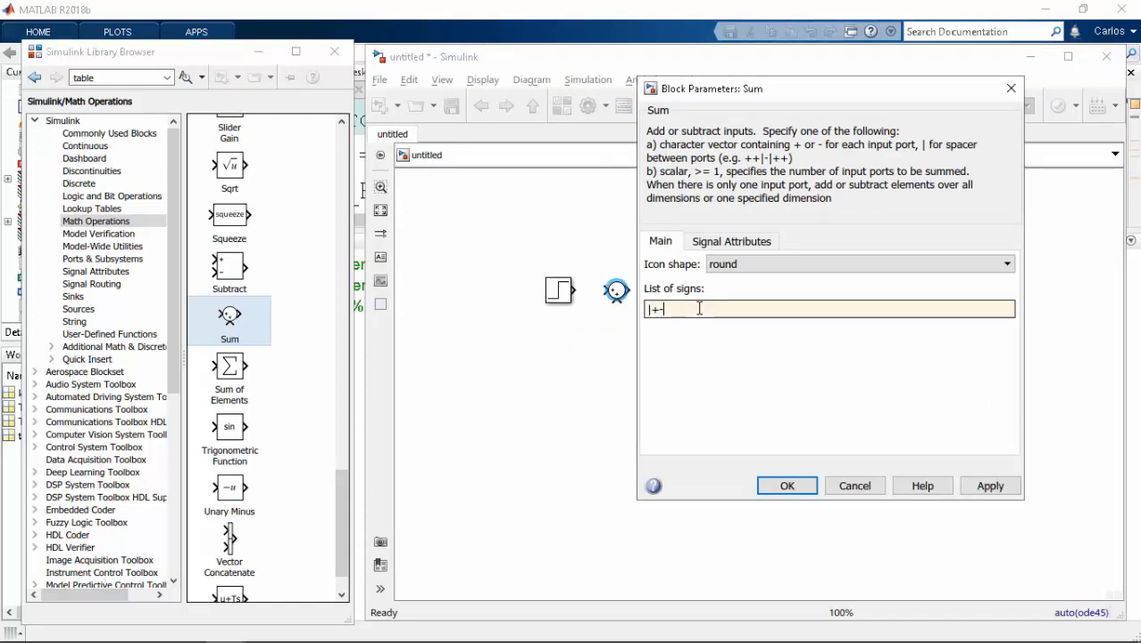
key(Return)
click(588, 361)
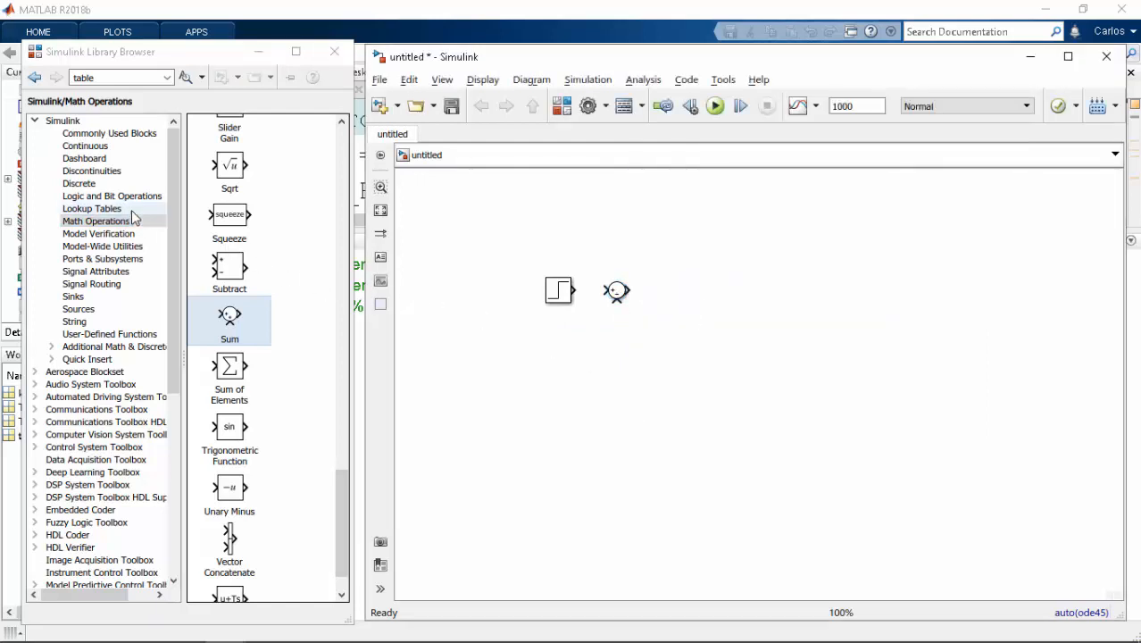
- Place a Gain block from the Math Operations library after the Sum block and set its gain to k
drag(338, 486, 343, 194)
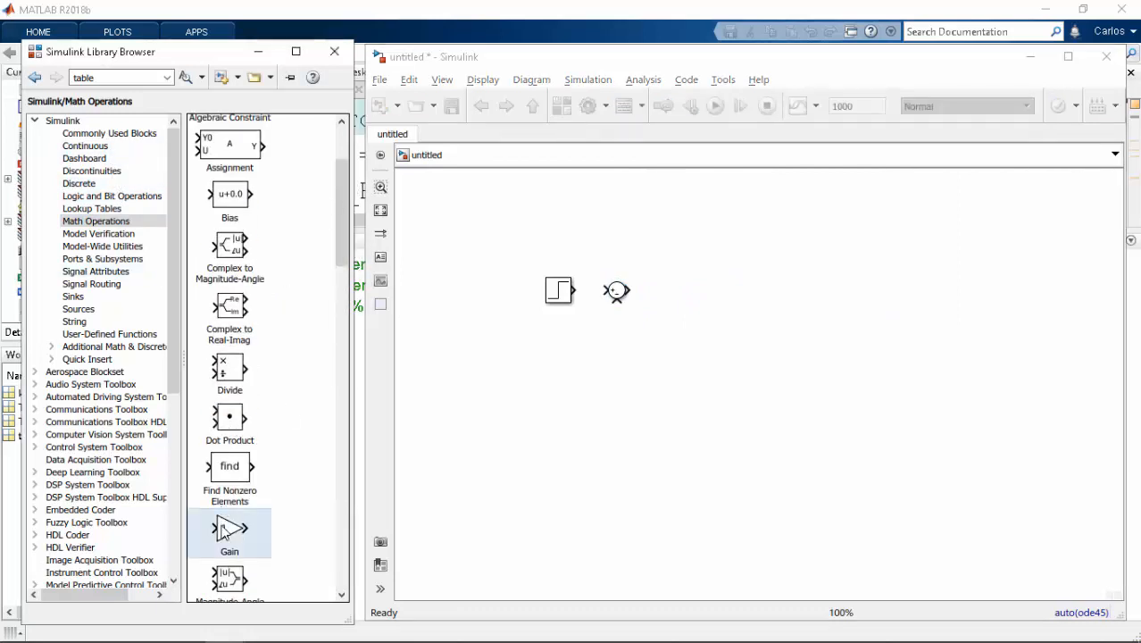
drag(223, 532, 680, 291)
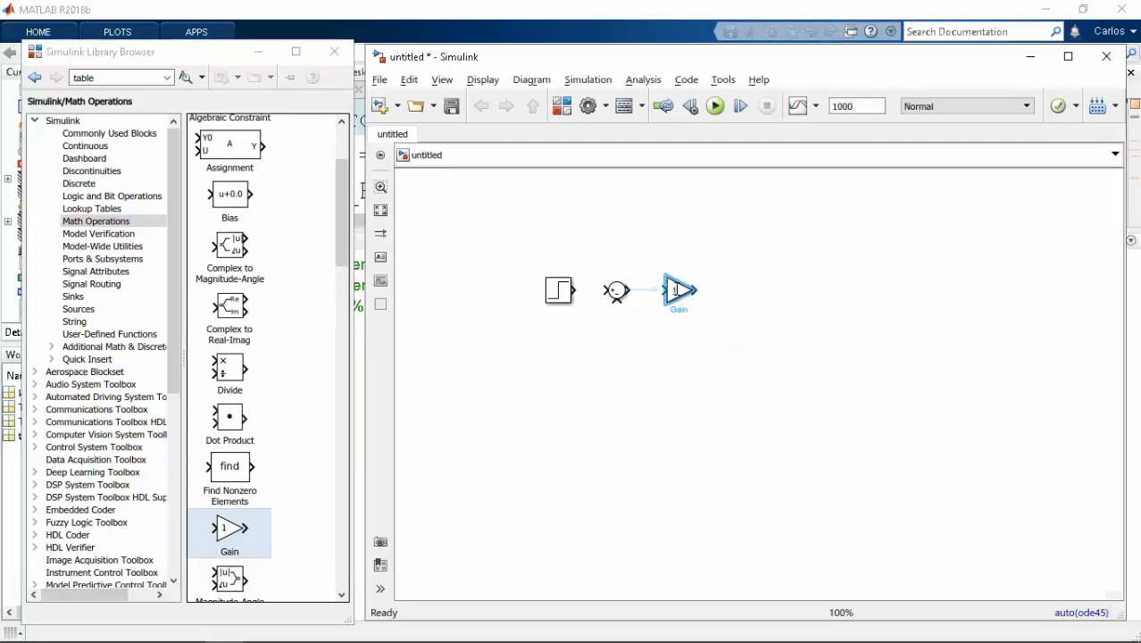
double_click(675, 290)
text(k)
key(Return)
- Place an Integrator from the Continuous library after the Gain block and set its initial condition to To
click(123, 147)
click(243, 239)
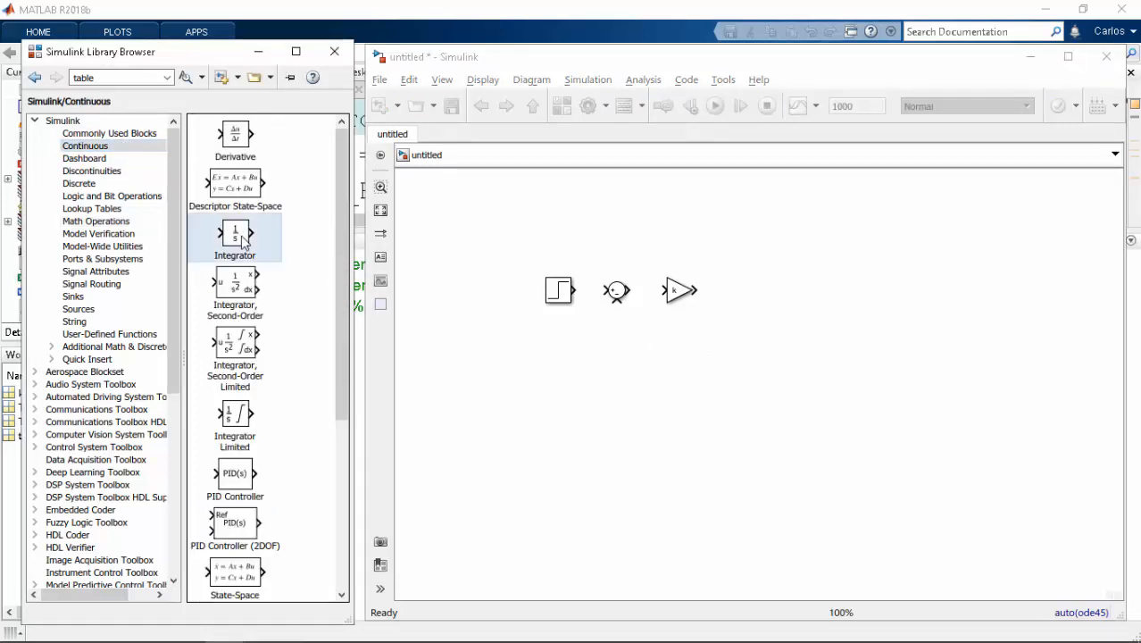
drag(243, 239, 748, 300)
double_click(747, 297)
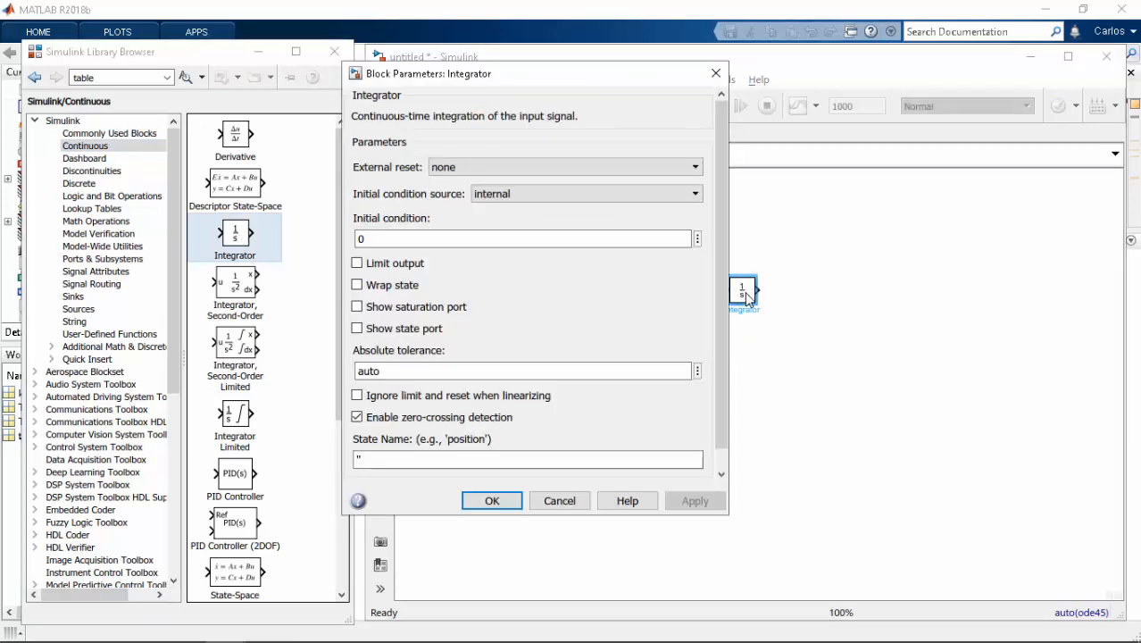
double_click(643, 238)
text(T)
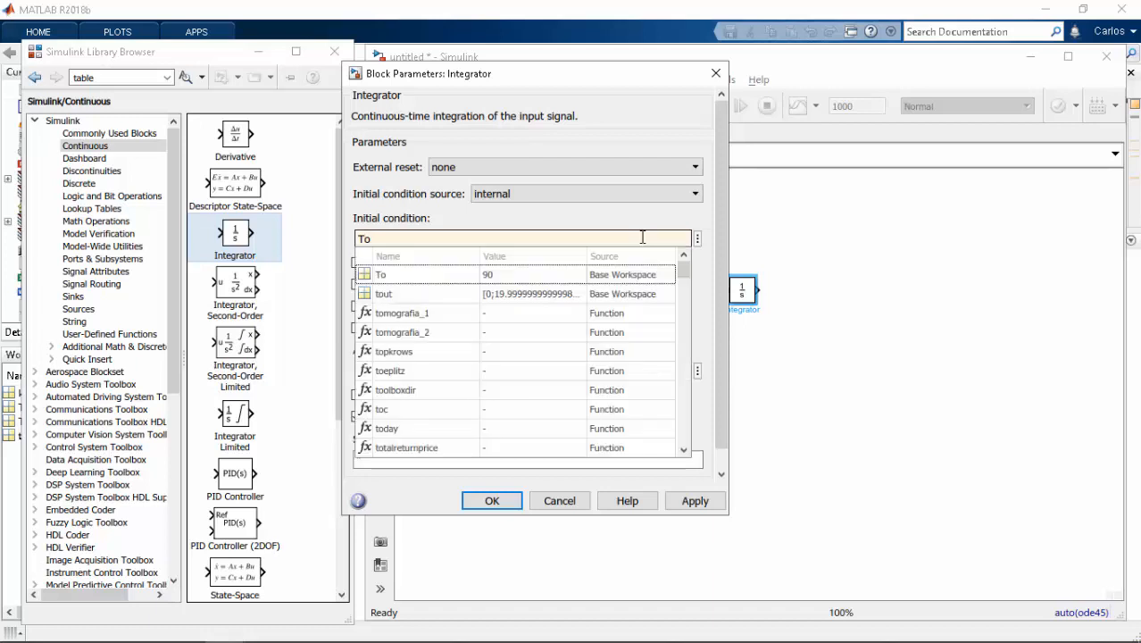
text(o)
click(499, 498)
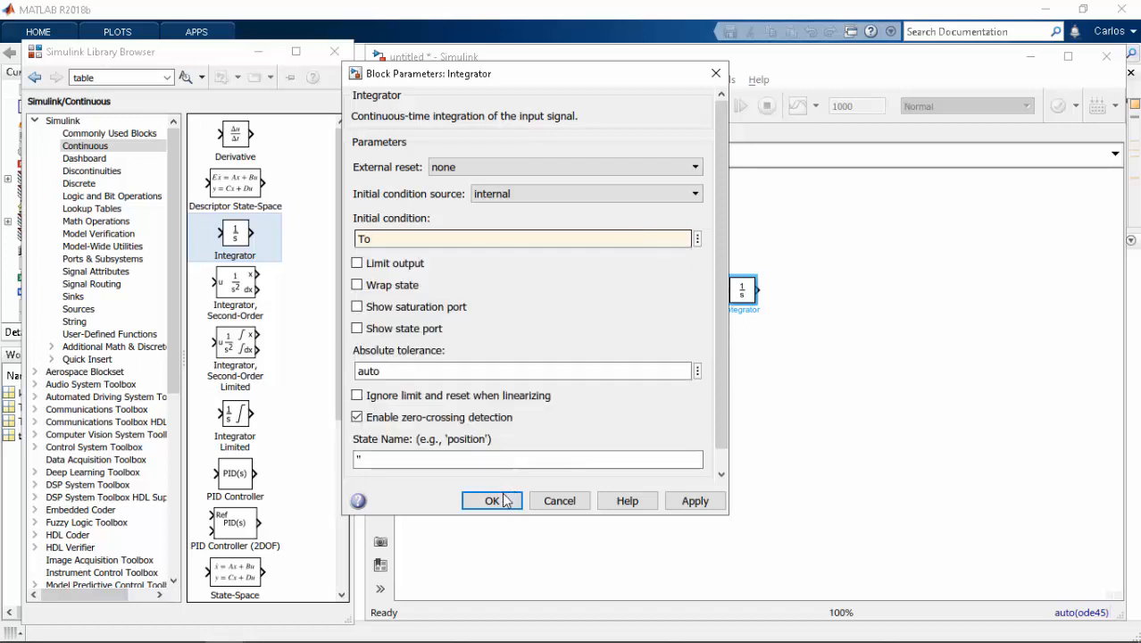
click(494, 500)
click(689, 411)
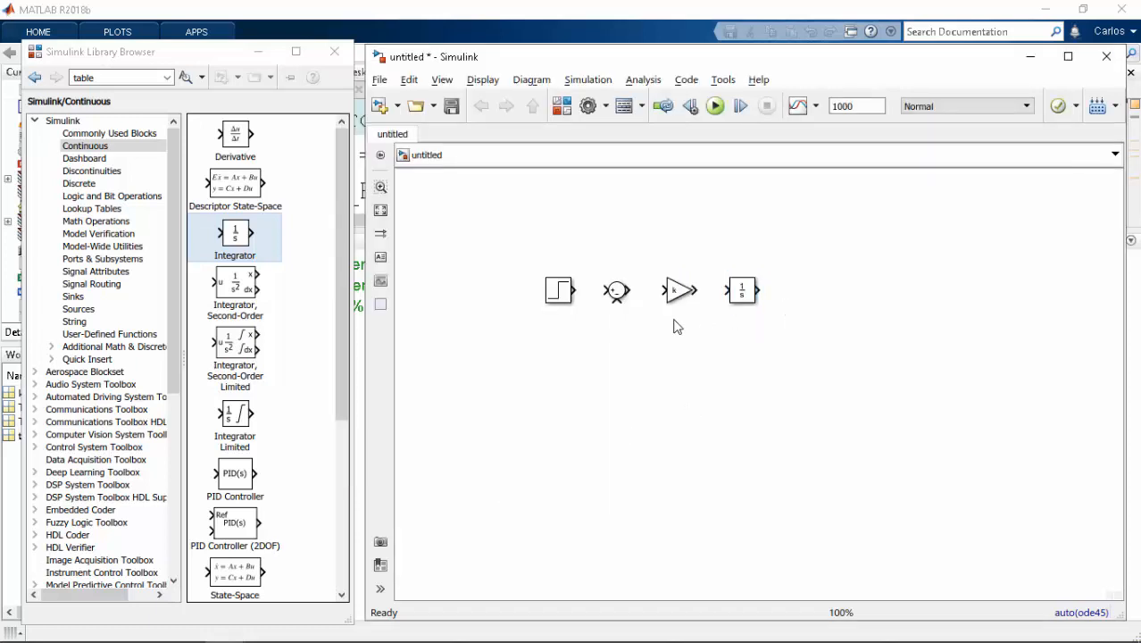
- Place a Scope from the Sinks library after the Integrator, wire the blocks in series and feed the Integrator output back to the Sum's minus input
click(125, 296)
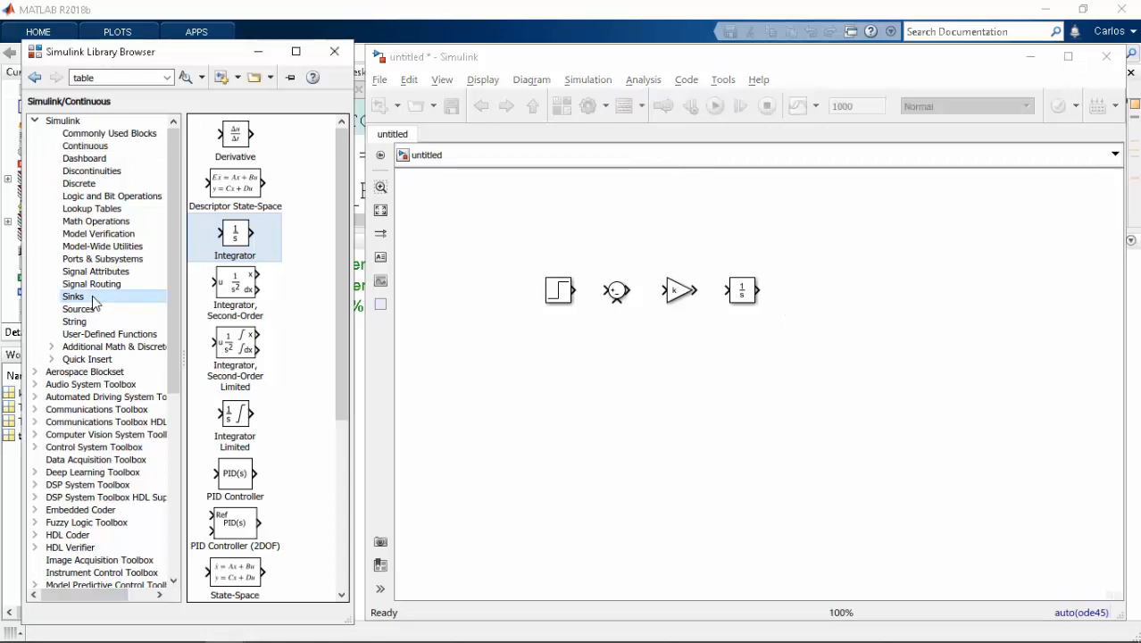
click(306, 251)
drag(326, 245, 840, 301)
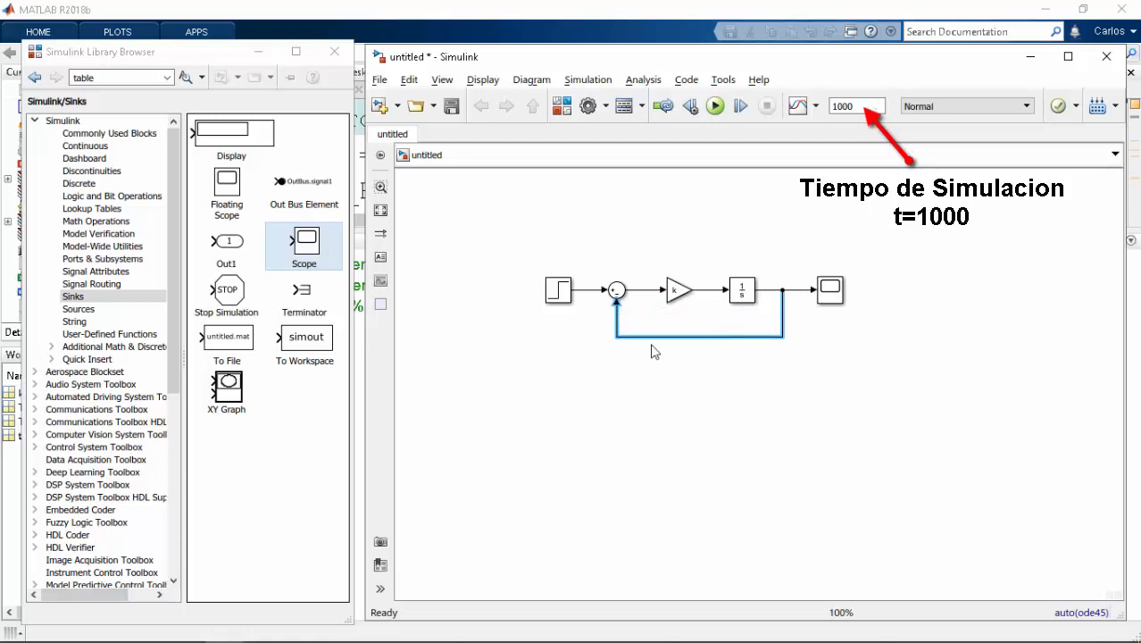
- Name the Step block Ta and the Scope T, and run the simulation from the opened scope
click(558, 295)
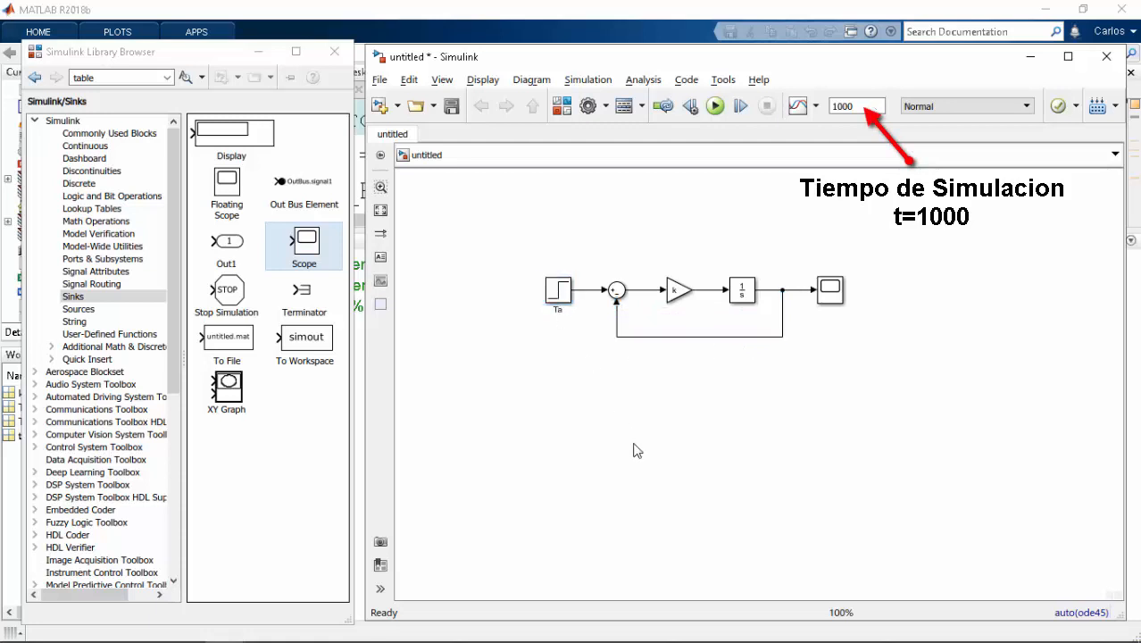
click(830, 299)
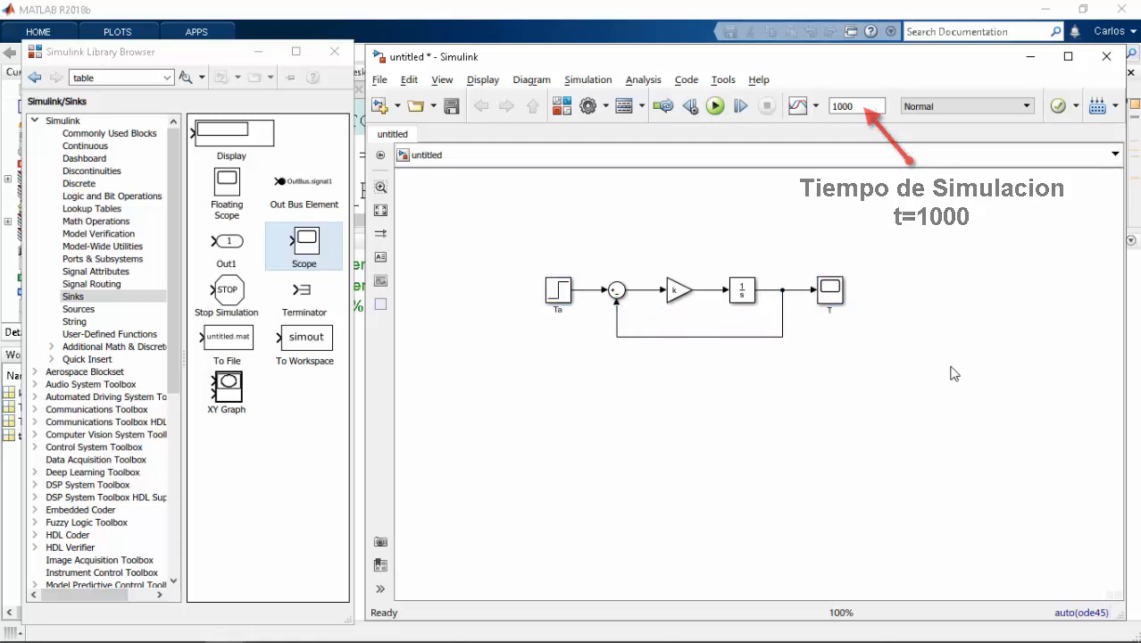
double_click(830, 290)
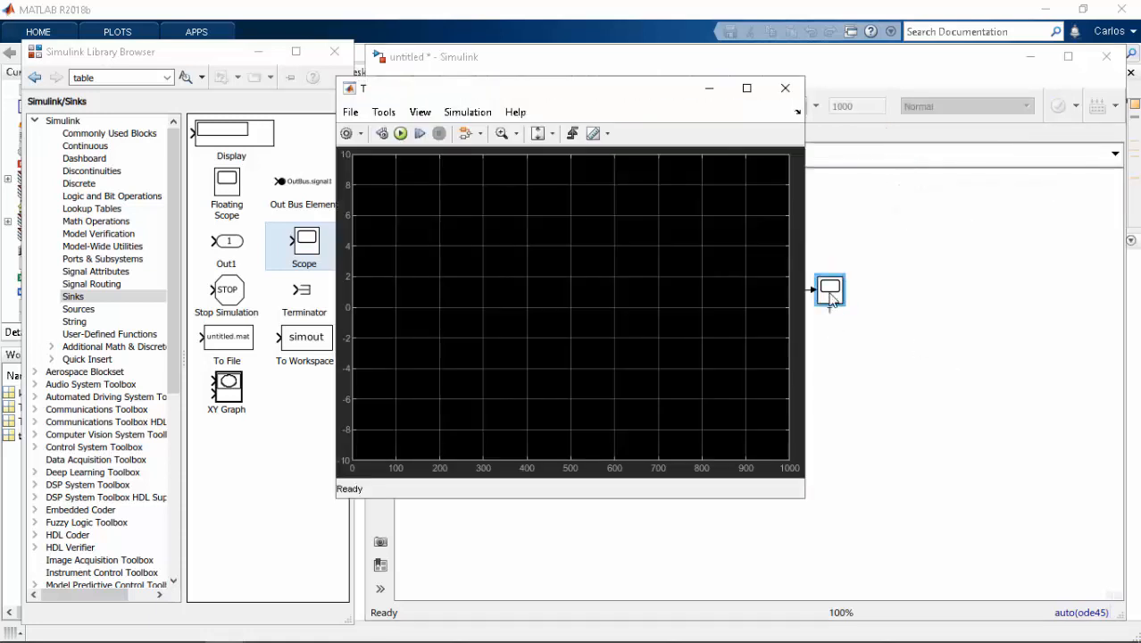
click(402, 133)
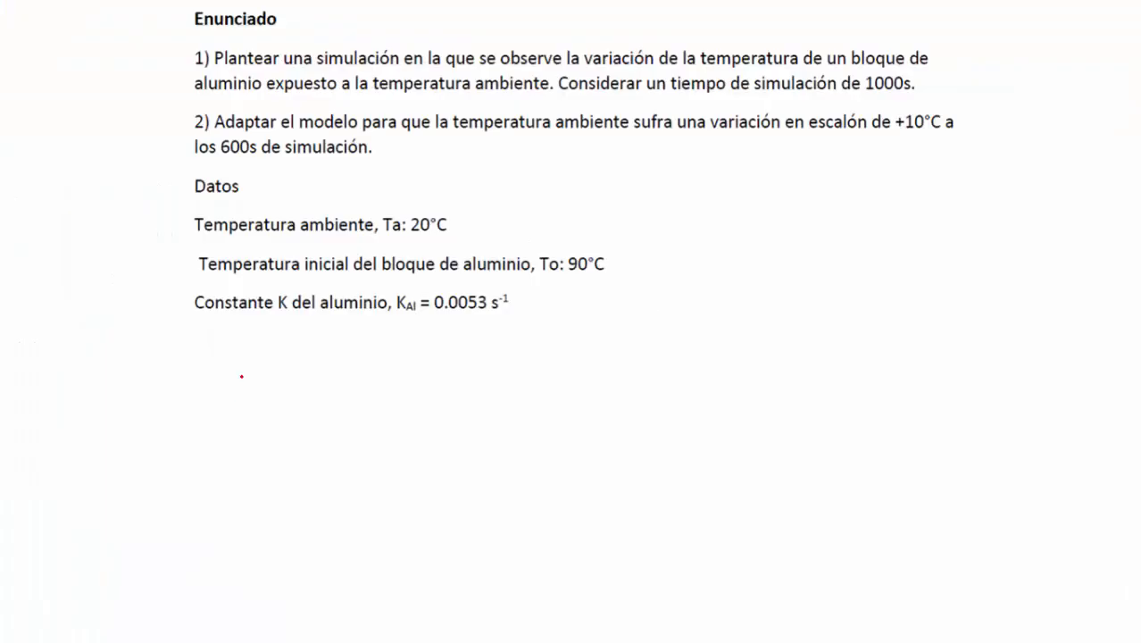
- Switch to the problem statement and draw a pair of graph axes below the data, labelled Ta and t
drag(243, 373, 251, 564)
drag(191, 533, 671, 535)
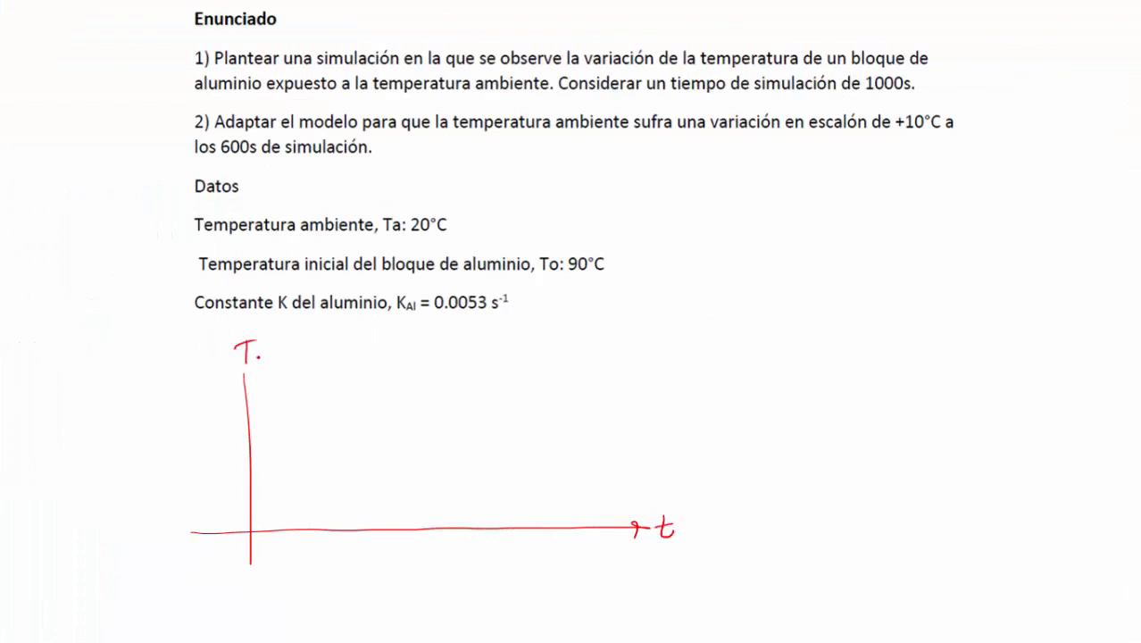
drag(259, 356, 266, 366)
- Draw the ambient temperature as a step from 20°C to 30°C, with a dashed line from the jump to the time axis
drag(204, 446, 366, 441)
drag(161, 443, 182, 457)
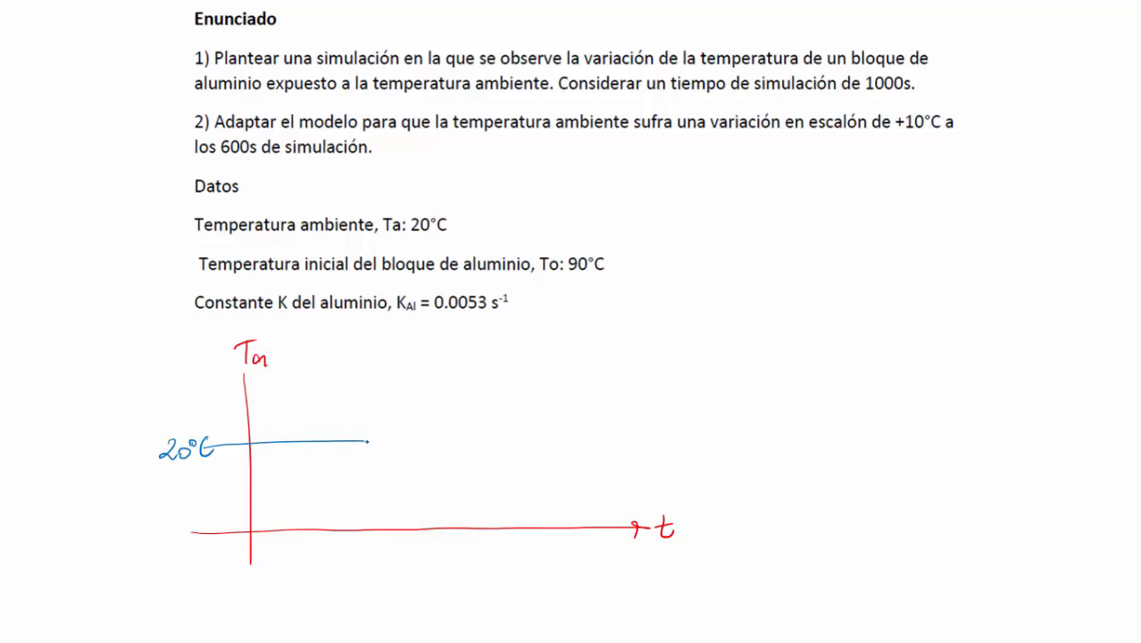
drag(366, 439, 528, 391)
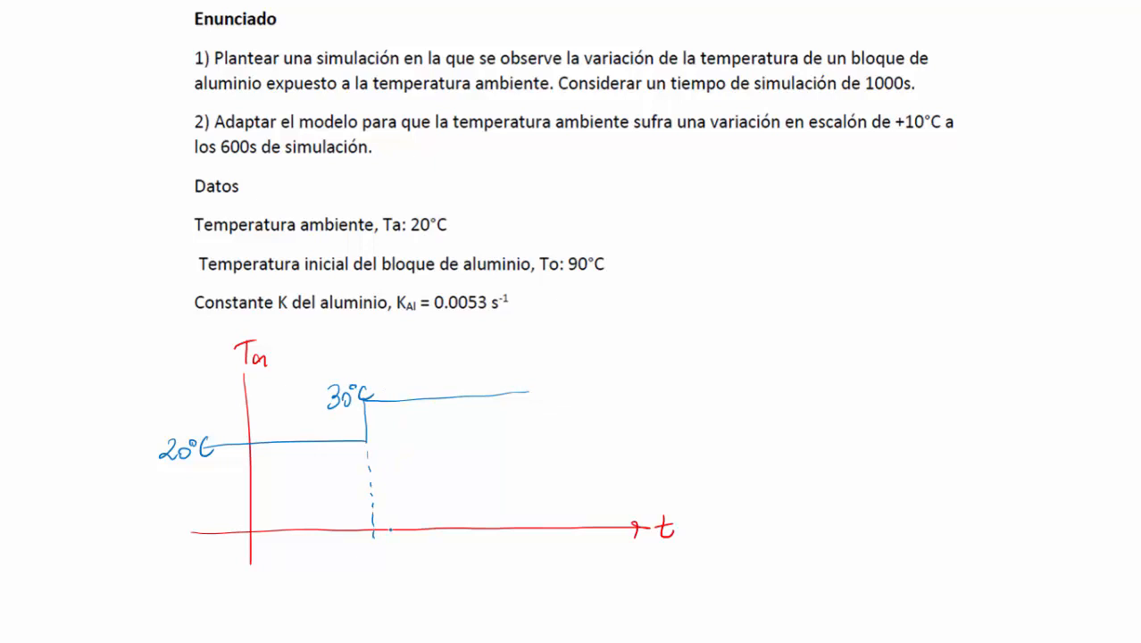
- Label the 600 s step time below the time axis, mark task 2 and annotate the graph beside the upper level
drag(365, 543, 360, 564)
drag(381, 552, 395, 550)
drag(412, 552, 403, 566)
click(417, 559)
drag(177, 124, 194, 106)
mouse_move(560, 410)
mouse_down()
mouse_move(623, 421)
mouse_move(690, 414)
mouse_up()
mouse_move(695, 404)
mouse_down()
mouse_move(697, 432)
mouse_move(701, 414)
mouse_up()
click(712, 423)
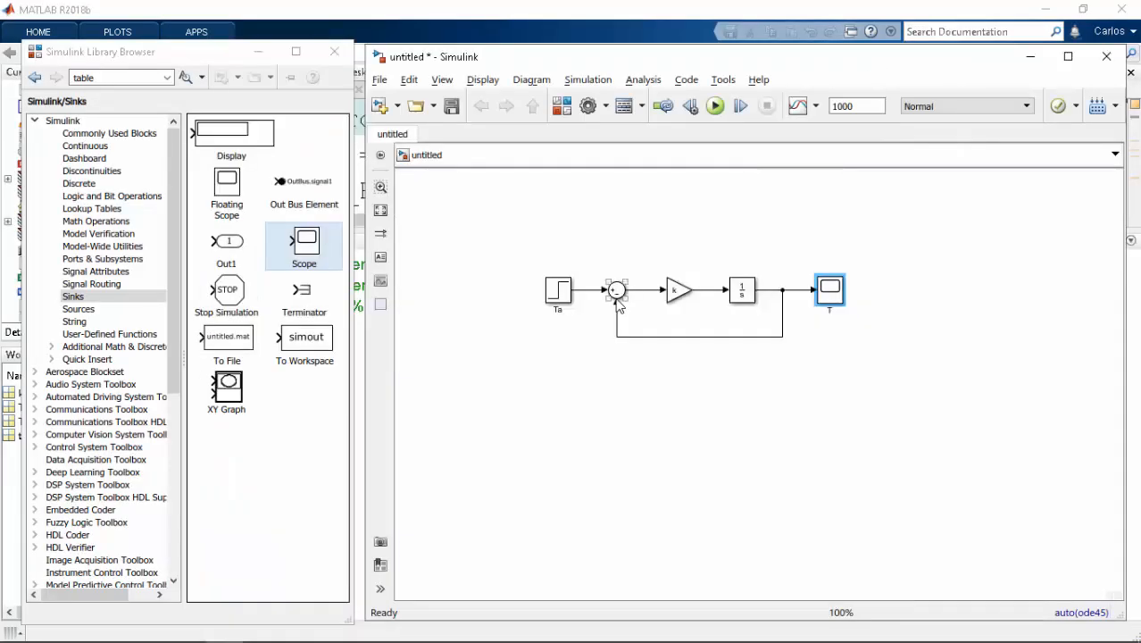
- Switch to Simulink and set the Ta block's initial value to Ta, final value to Ta + 10 and step time to 600
double_click(561, 293)
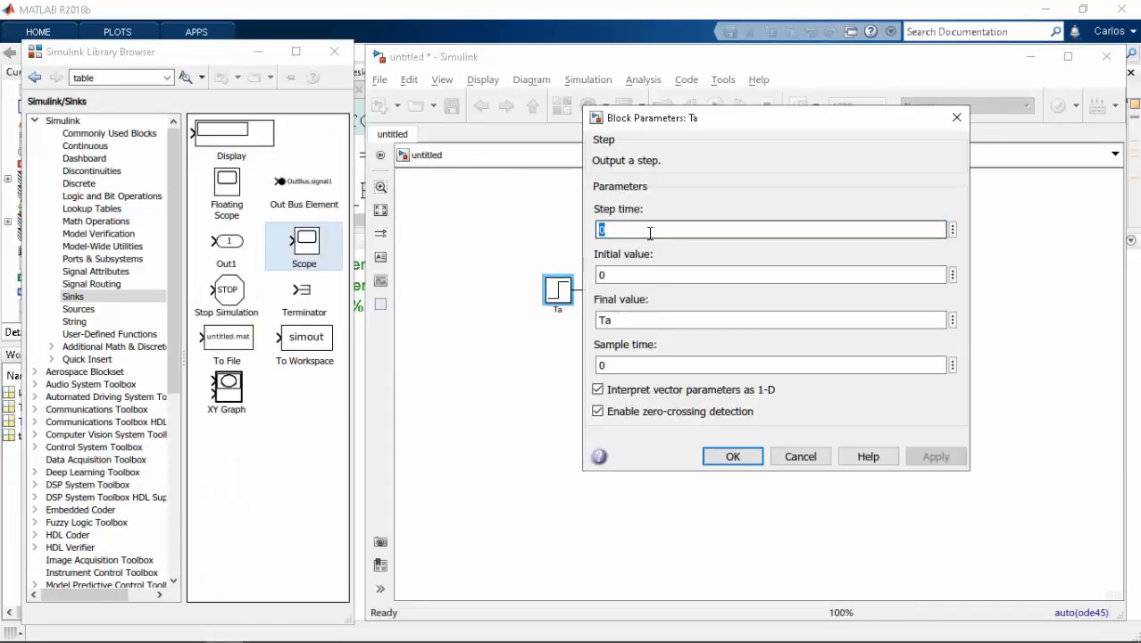
double_click(633, 273)
text(Ta)
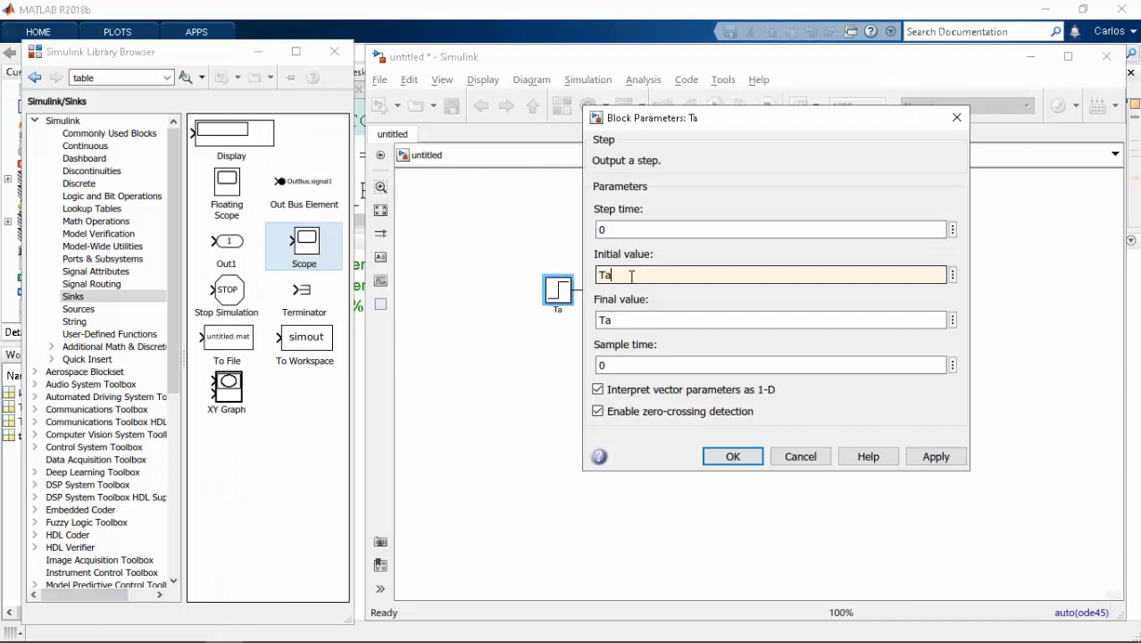
double_click(624, 323)
text(Ta)
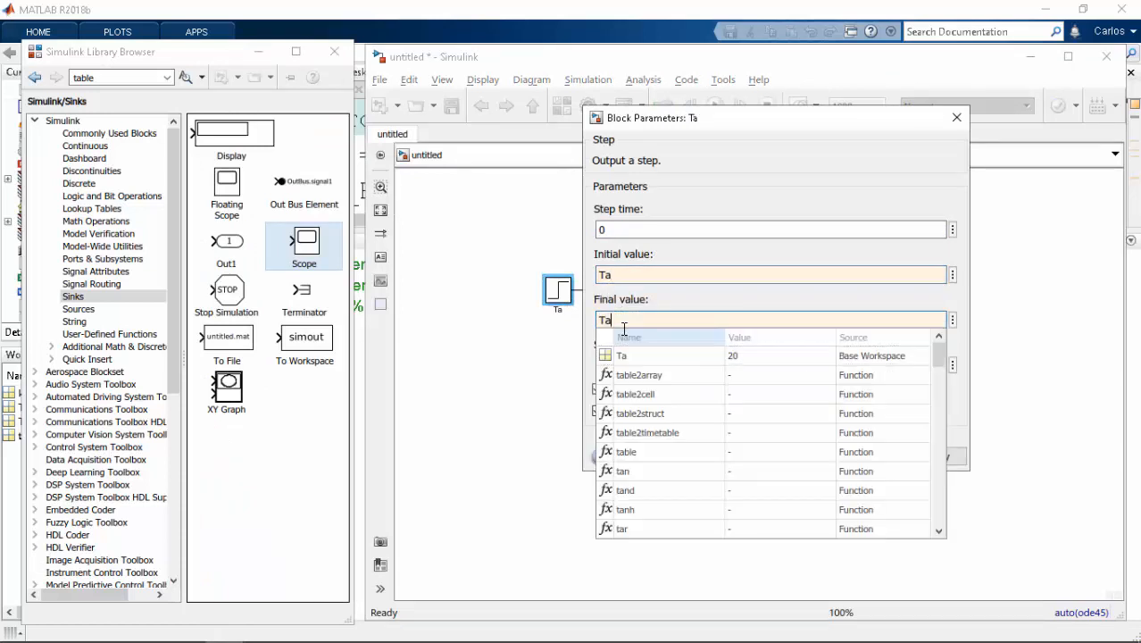
text( + 10)
double_click(667, 230)
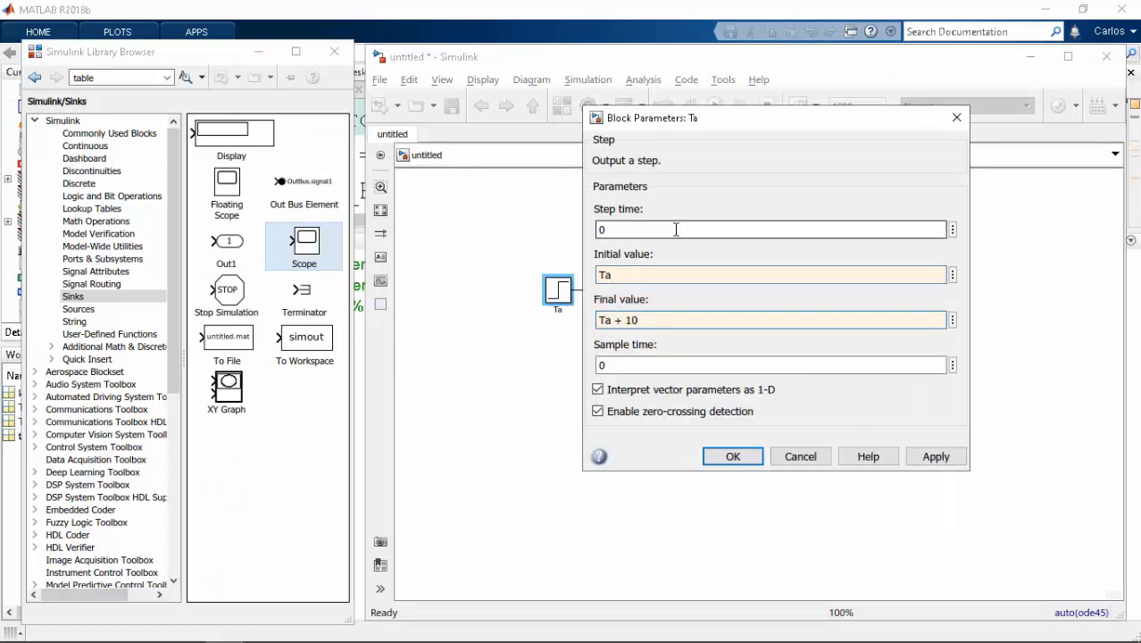
text(600)
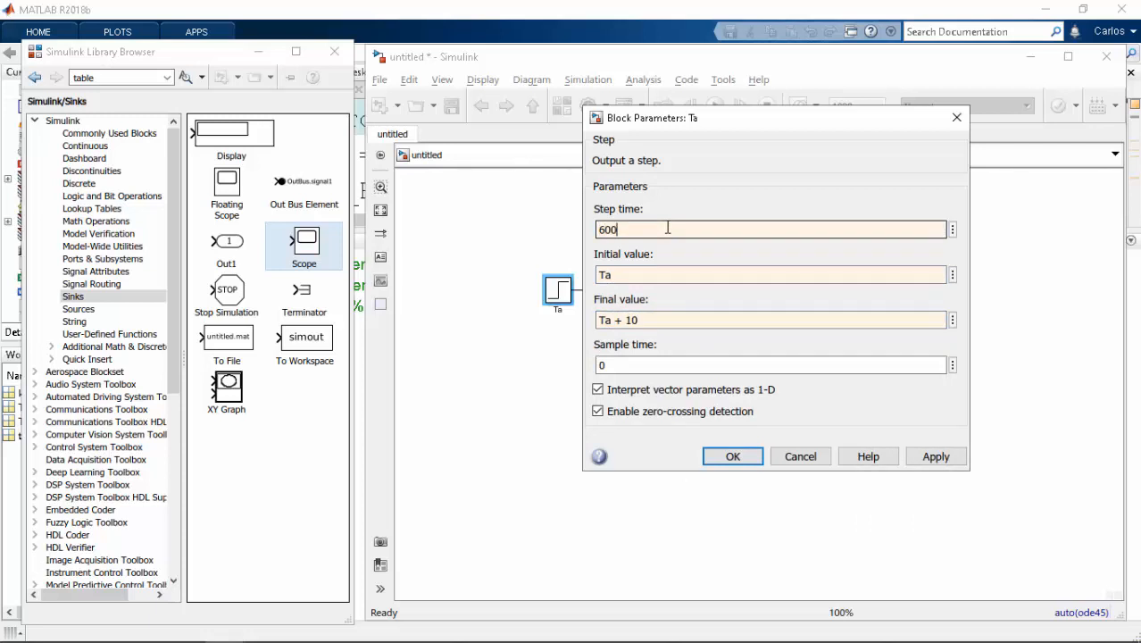
click(732, 456)
- Open the T scope and rerun the simulation with the modified ambient temperature step
double_click(828, 287)
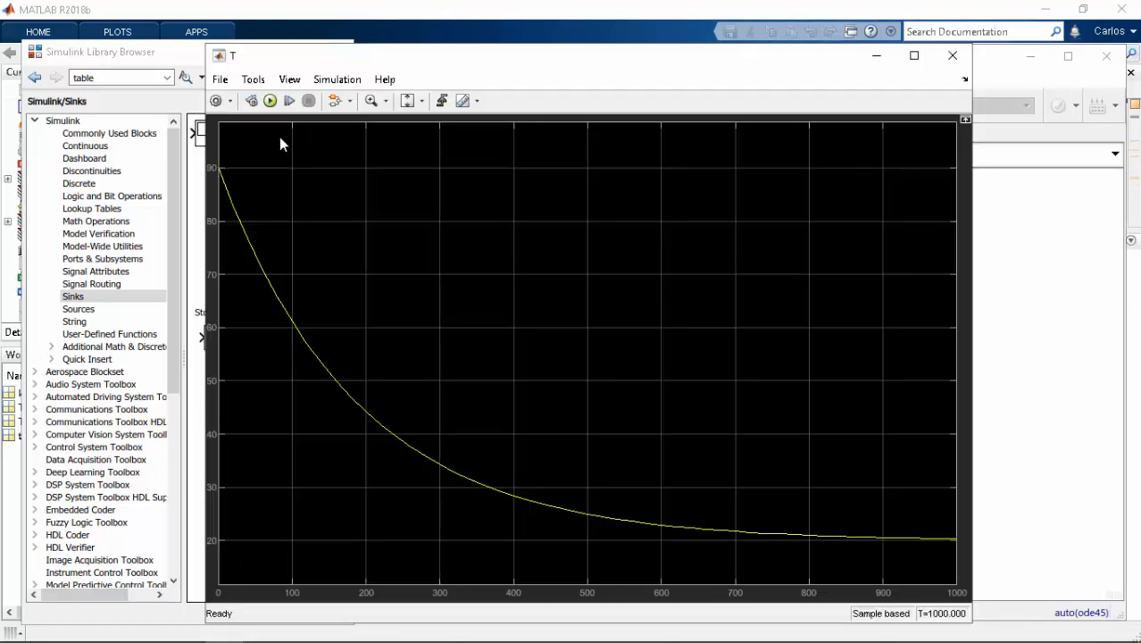
click(269, 100)
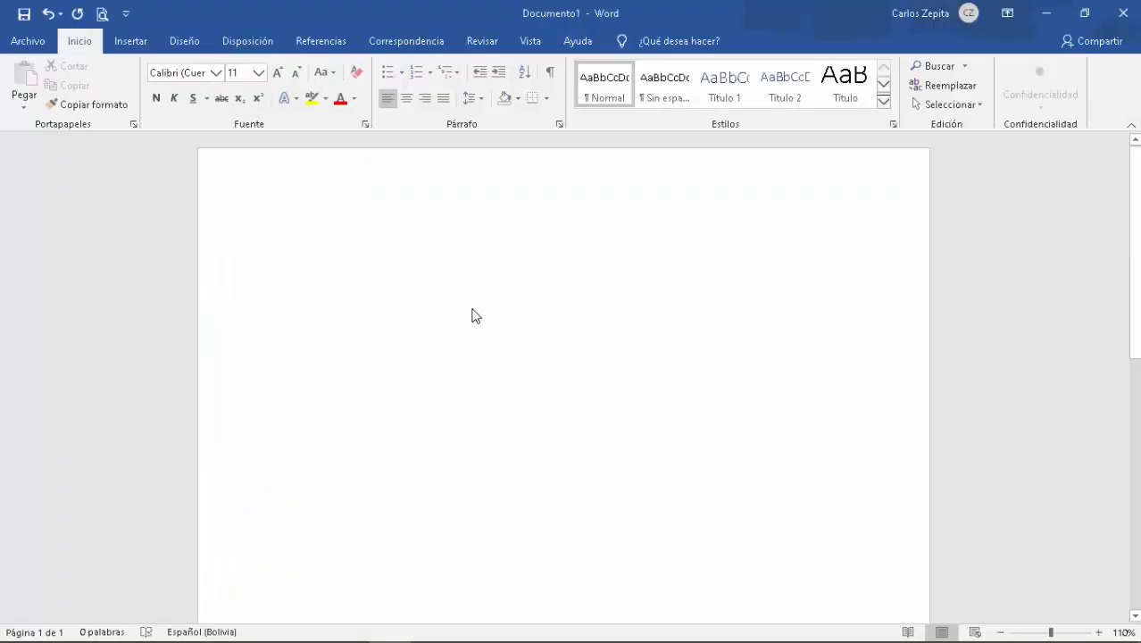
- Write the lines "Experiencia 1", "Soluciones." and "PARTE 1" at the start of the blank Word document
text(Expe)
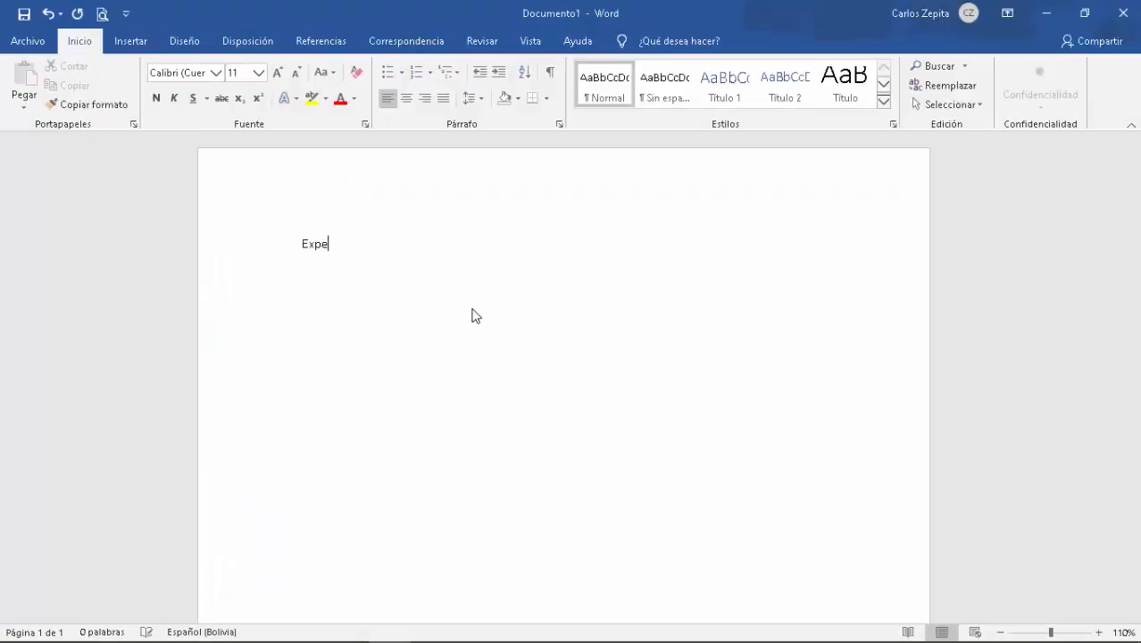
text(riencia 1)
text(Soluciones)
text(PA)
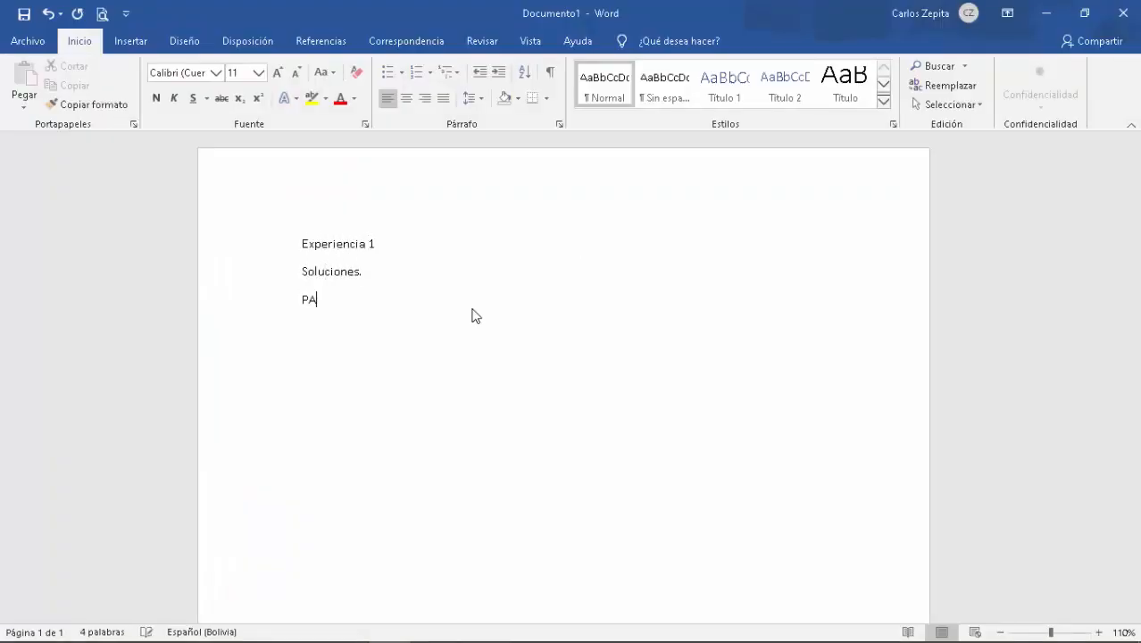
text(PASOS)
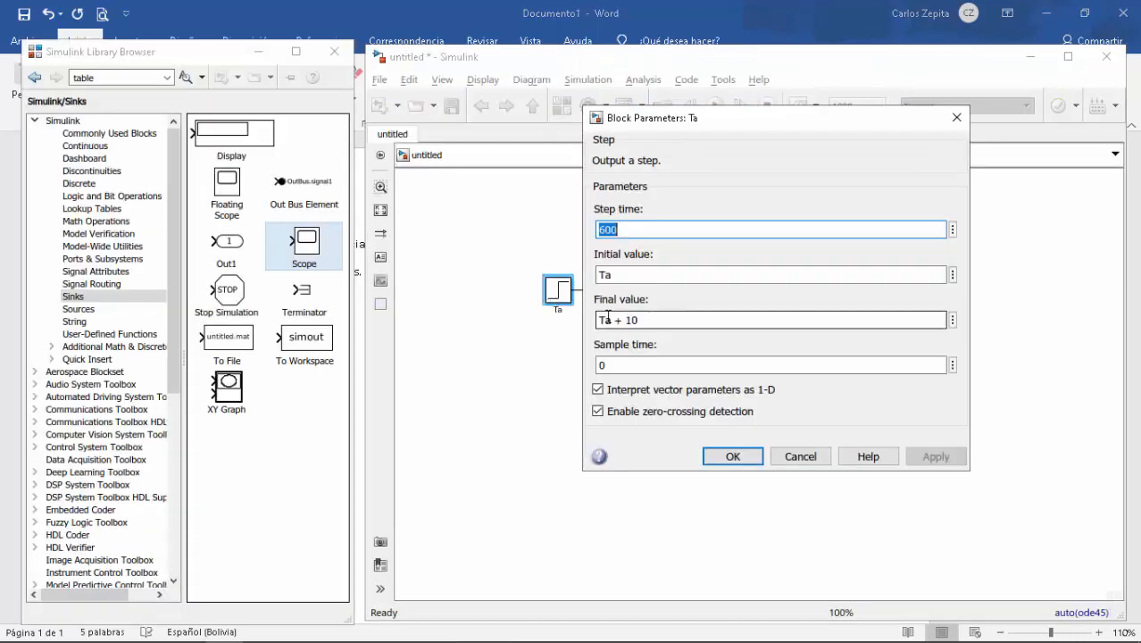
- In Simulink, set the Ta block's step time and initial value to 0 and final value to Ta, and rerun the simulation in the T scope
double_click(636, 275)
text(0)
double_click(643, 228)
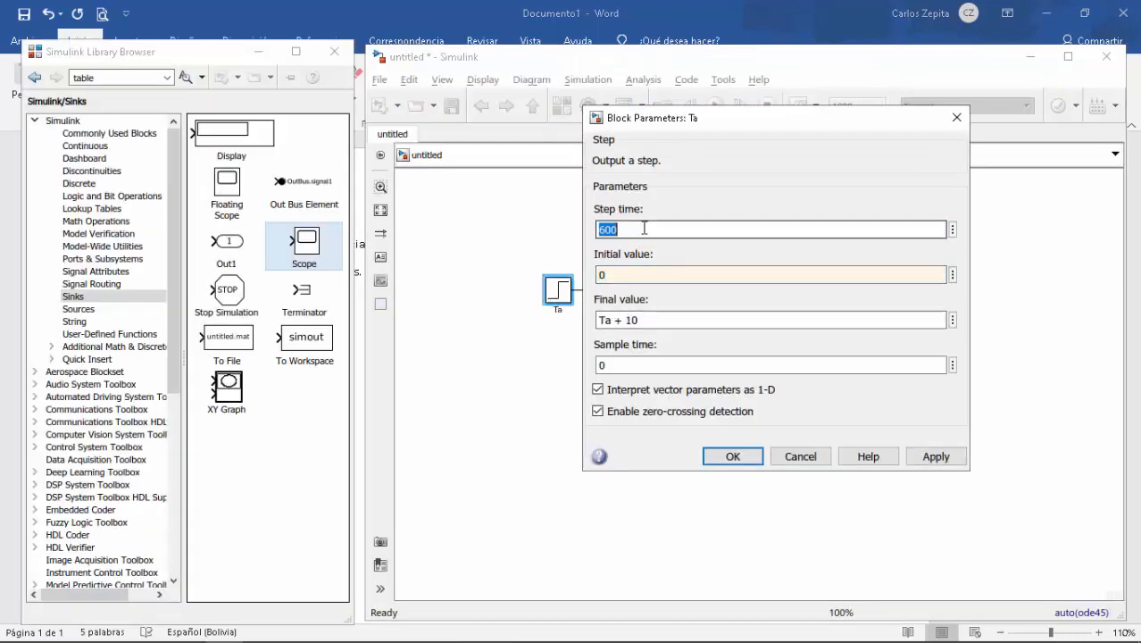
text(0)
click(678, 319)
key(BackSpace)
key(BackSpace)
key(BackSpace)
key(BackSpace)
key(BackSpace)
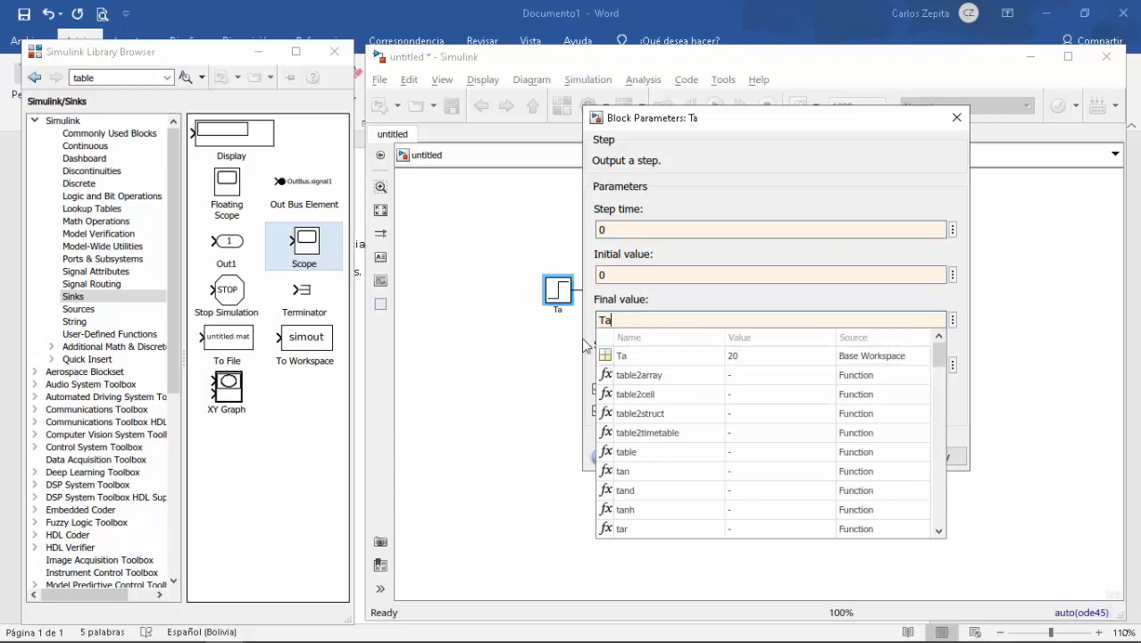
click(556, 406)
key(Return)
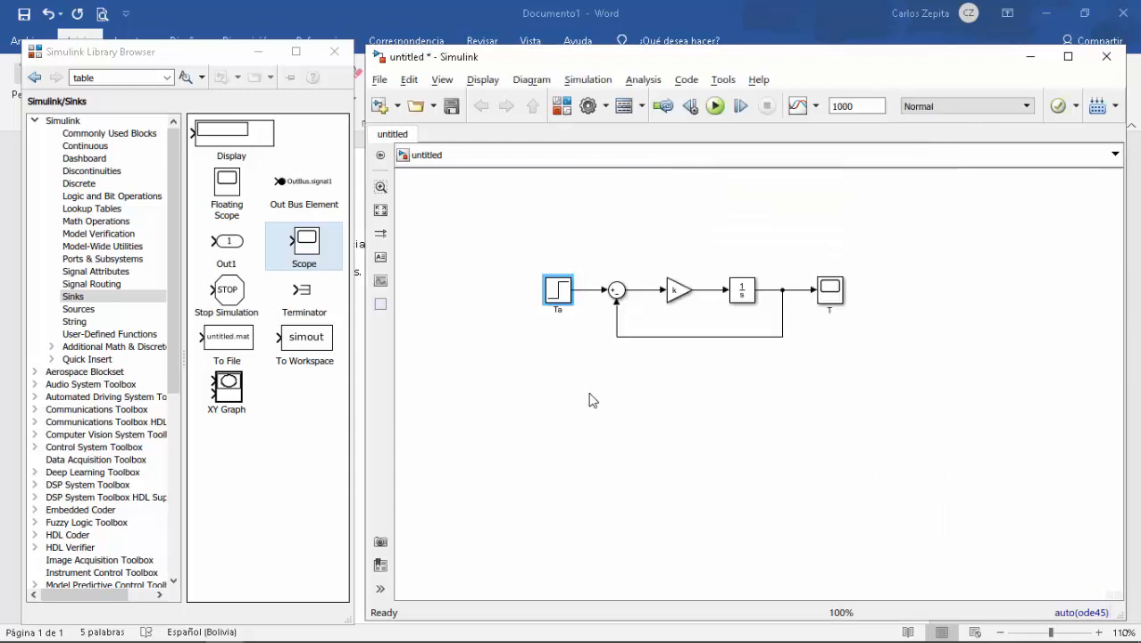
double_click(839, 299)
click(269, 100)
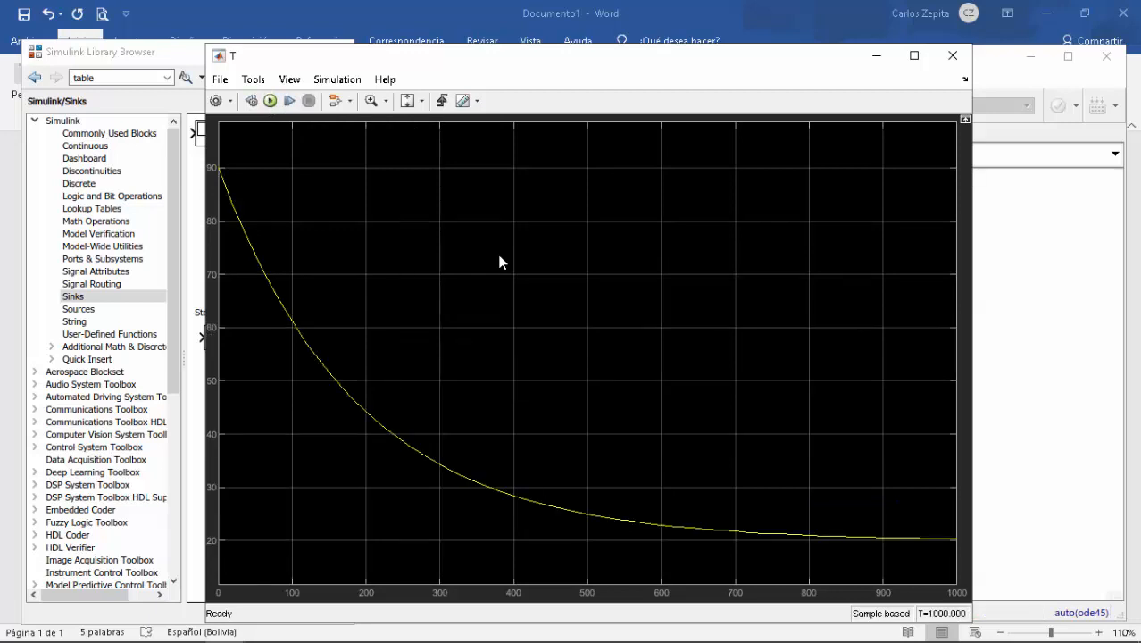
- Restyle the T scope with a white axes background, a white figure colour and black axes lines
right_click(451, 303)
click(624, 394)
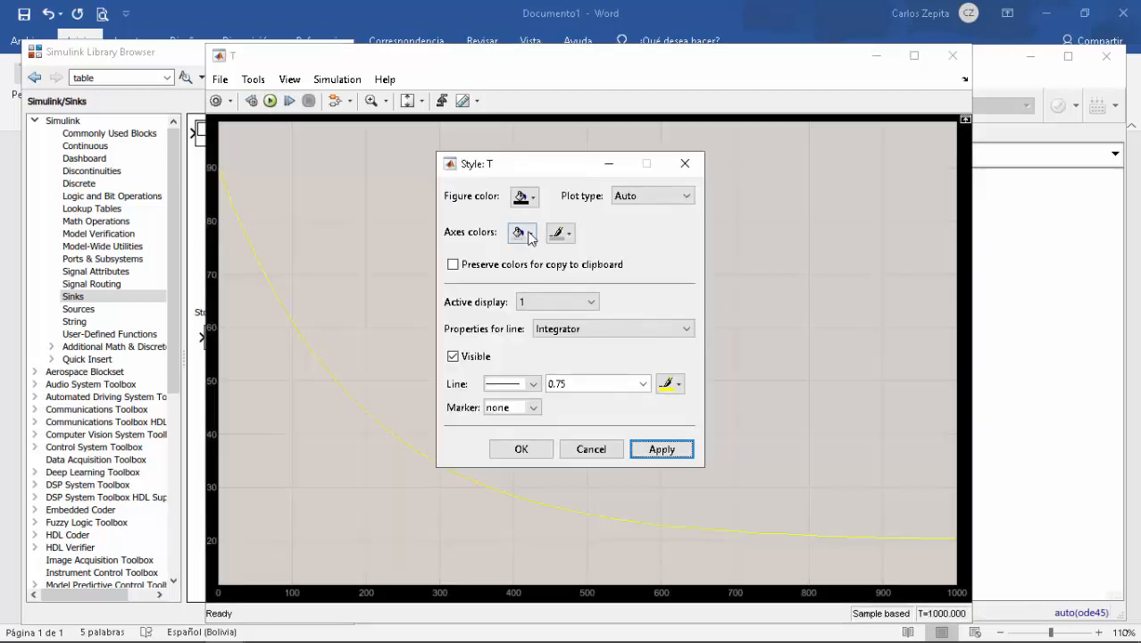
click(530, 233)
click(538, 258)
click(661, 450)
click(524, 197)
click(527, 219)
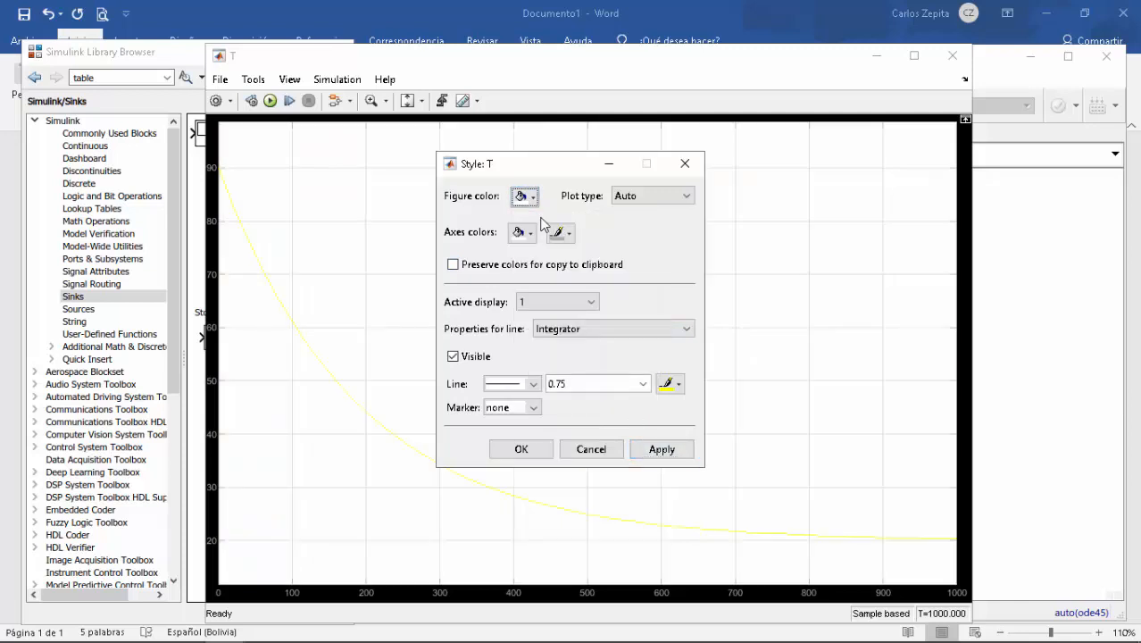
click(661, 449)
click(568, 233)
click(576, 252)
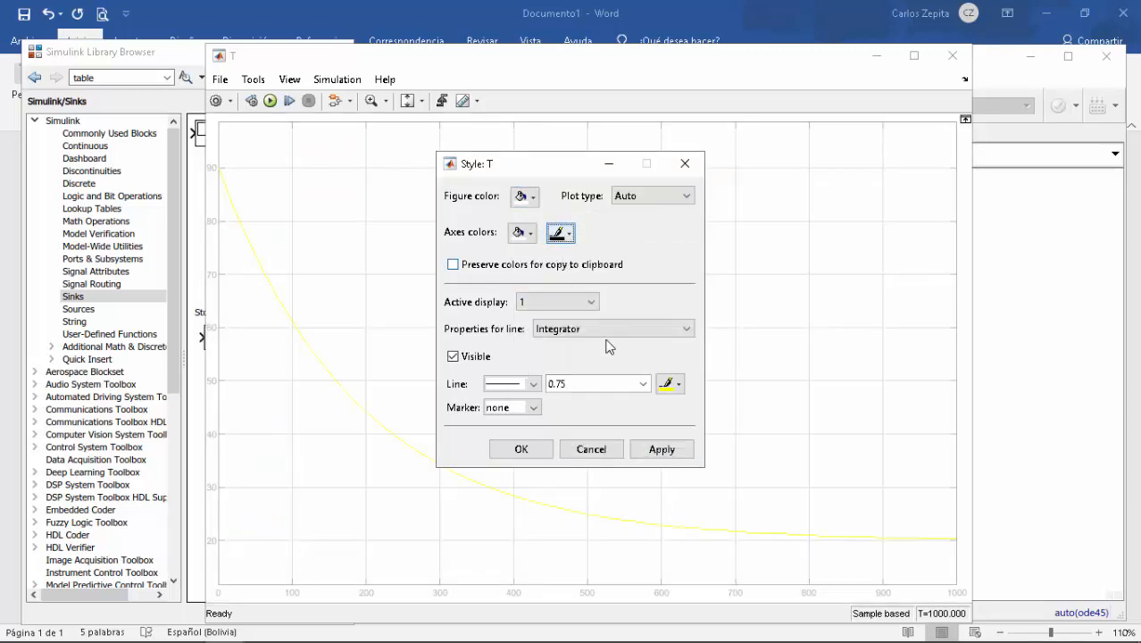
click(661, 449)
- Set the scope's Integrator line width to 2.0 and accept the style changes
click(643, 384)
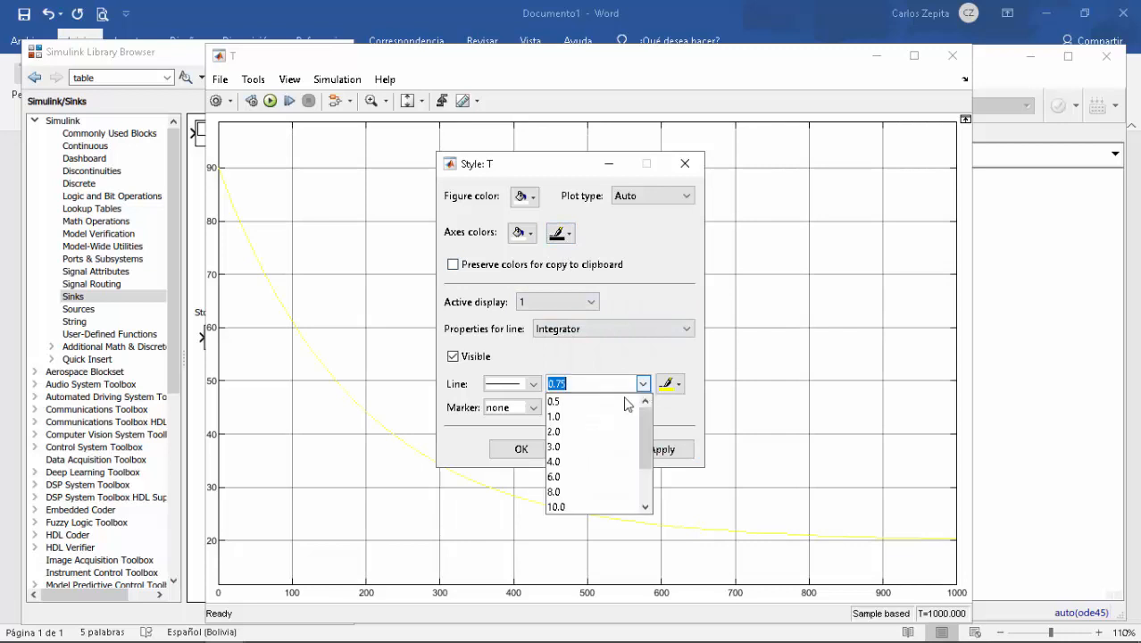
click(576, 431)
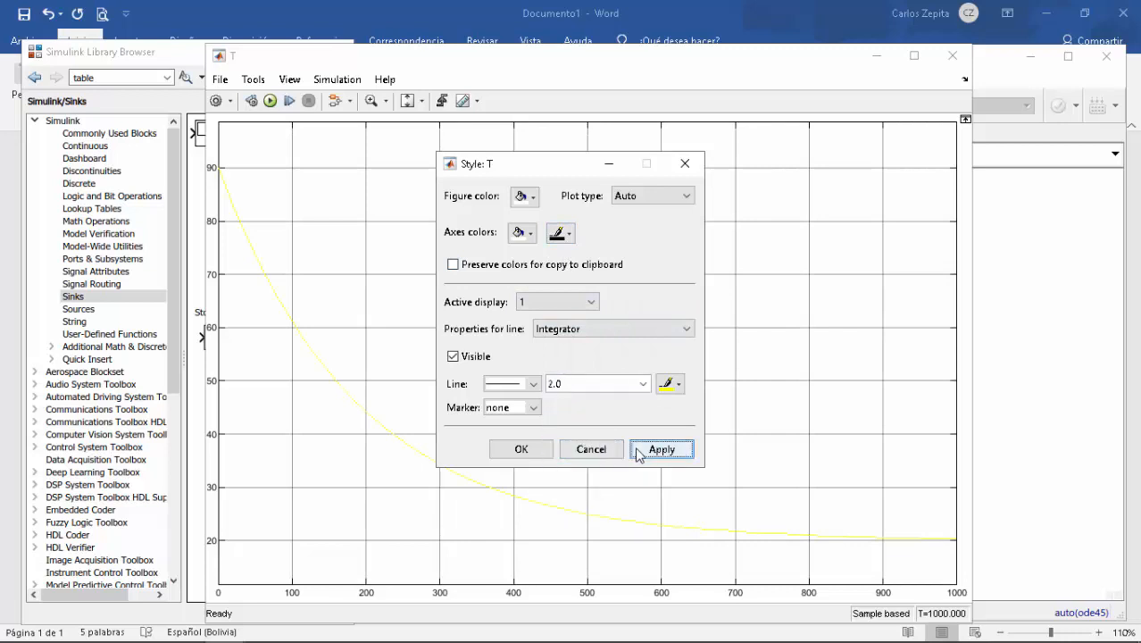
click(639, 450)
click(536, 450)
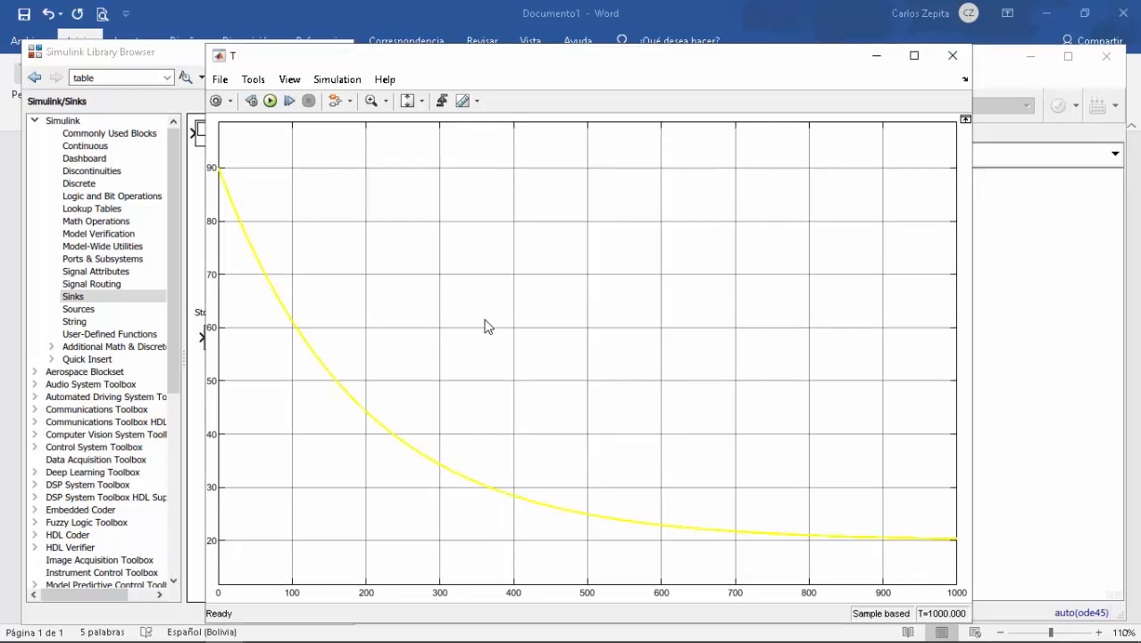
- Copy the T scope plot and paste it under PARTE 1 in the Word document
click(219, 80)
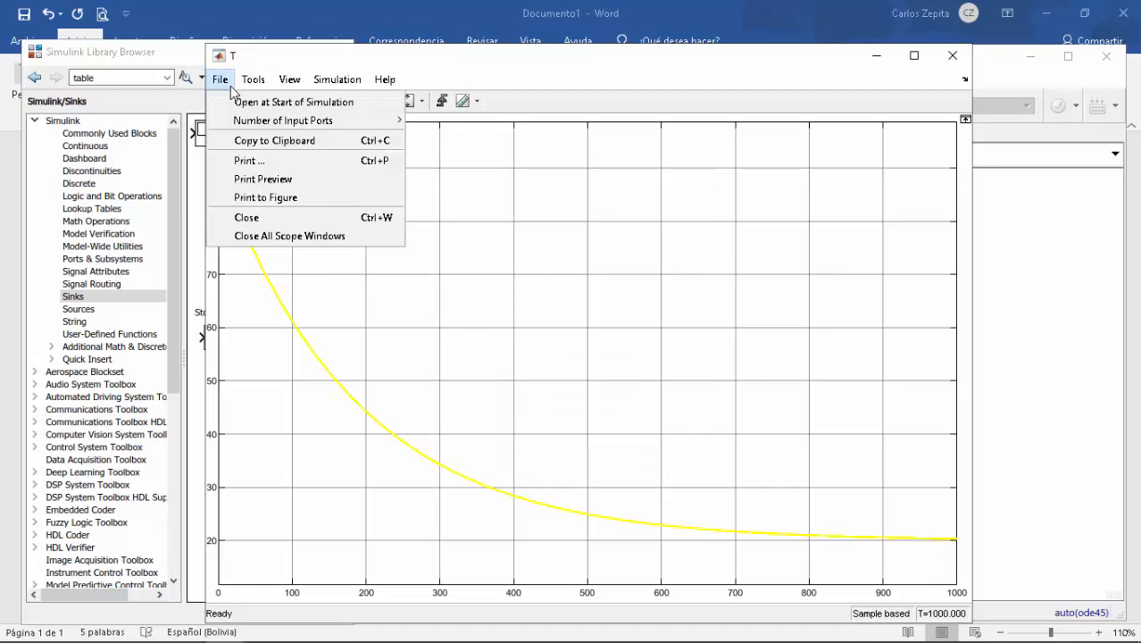
click(278, 144)
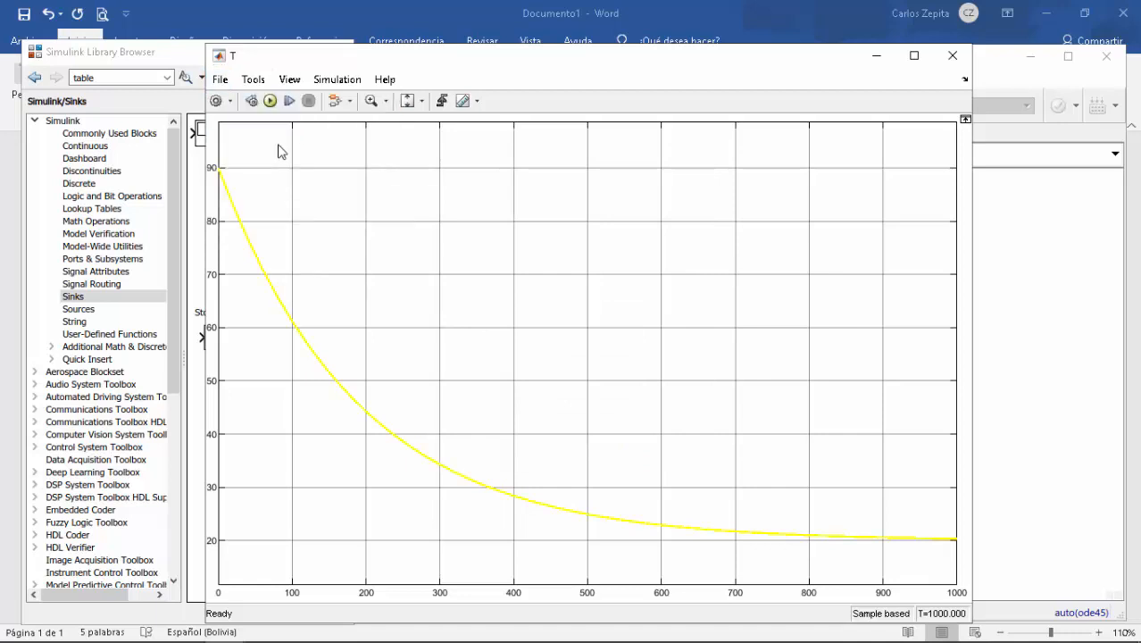
click(319, 632)
key(ctrl+v)
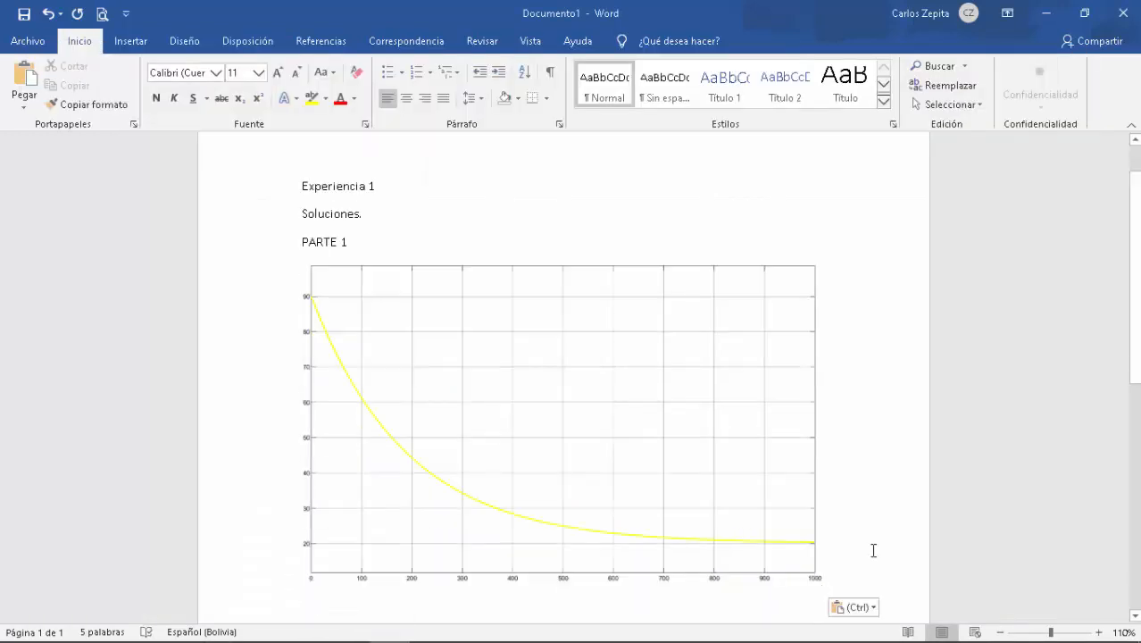
- Add the heading "PARTE 2" below the graph, preceded by "La temperatura del objeto NO DESCIENDE por debajo de la temperatura ambiente."
key(Return)
text(PARTE 2)
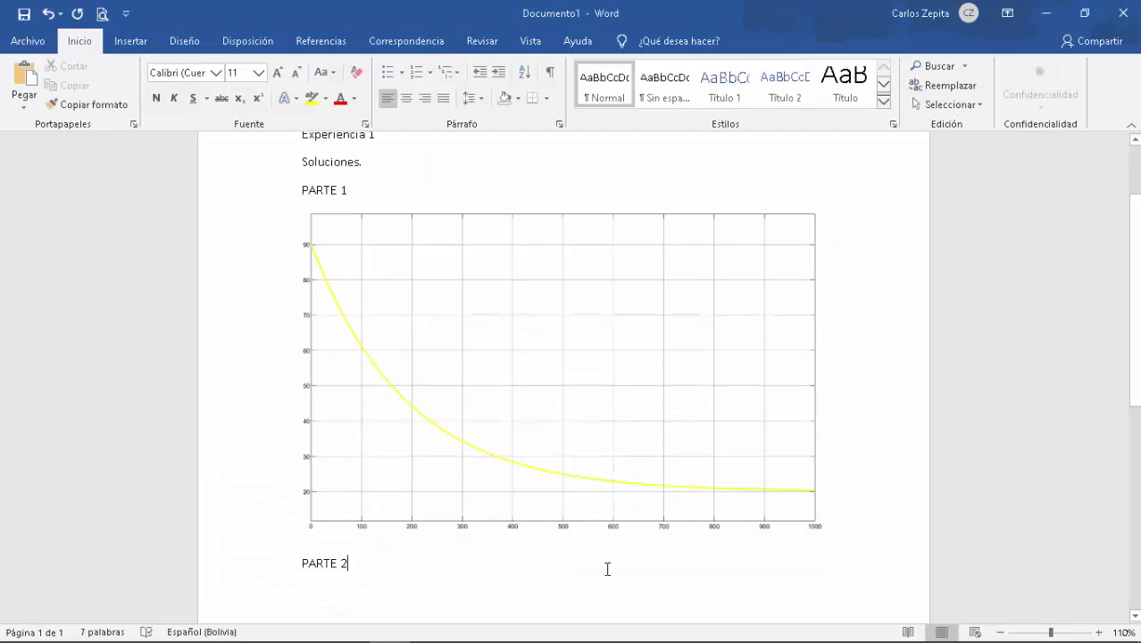
key(Home)
key(Return)
key(Up)
text(La t)
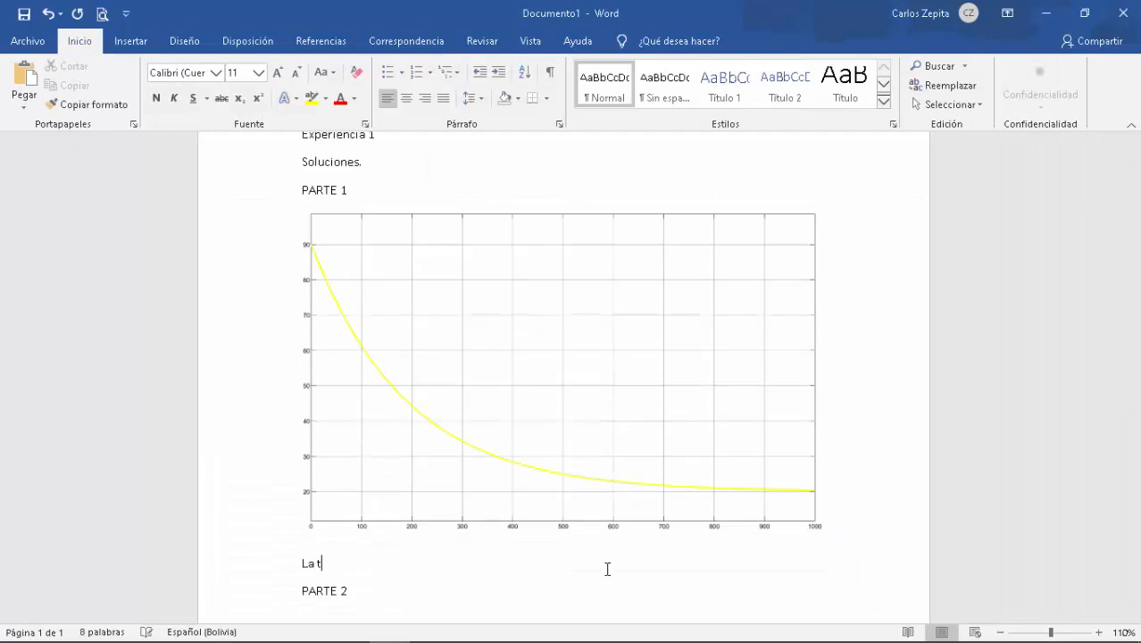
text(emperatura del obj)
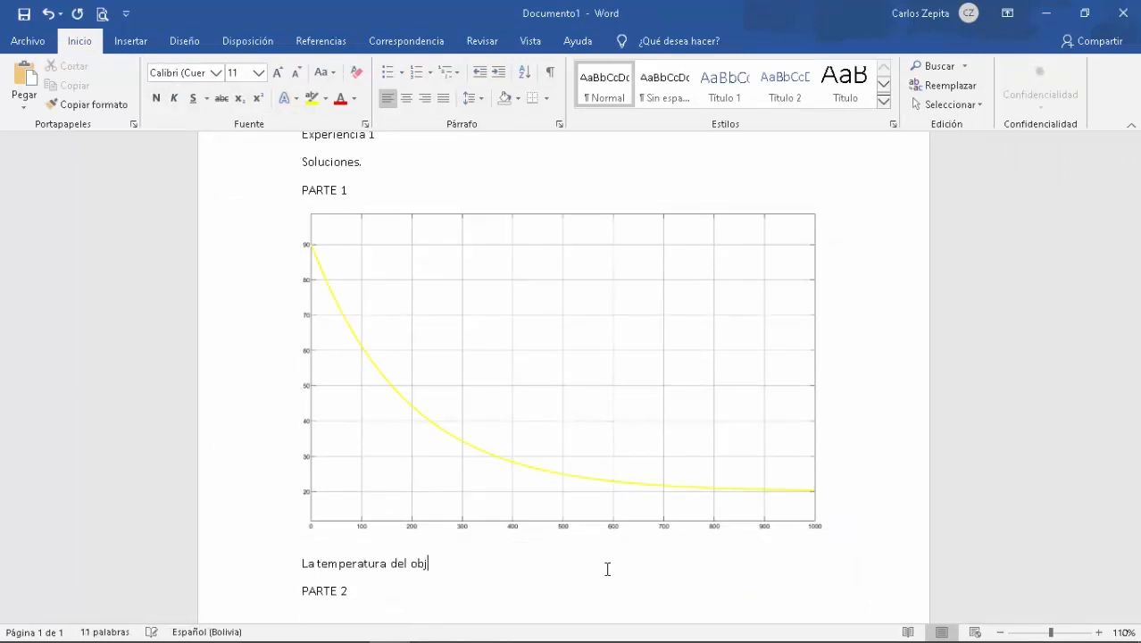
text(eto NO DESCIENDE por debajo de)
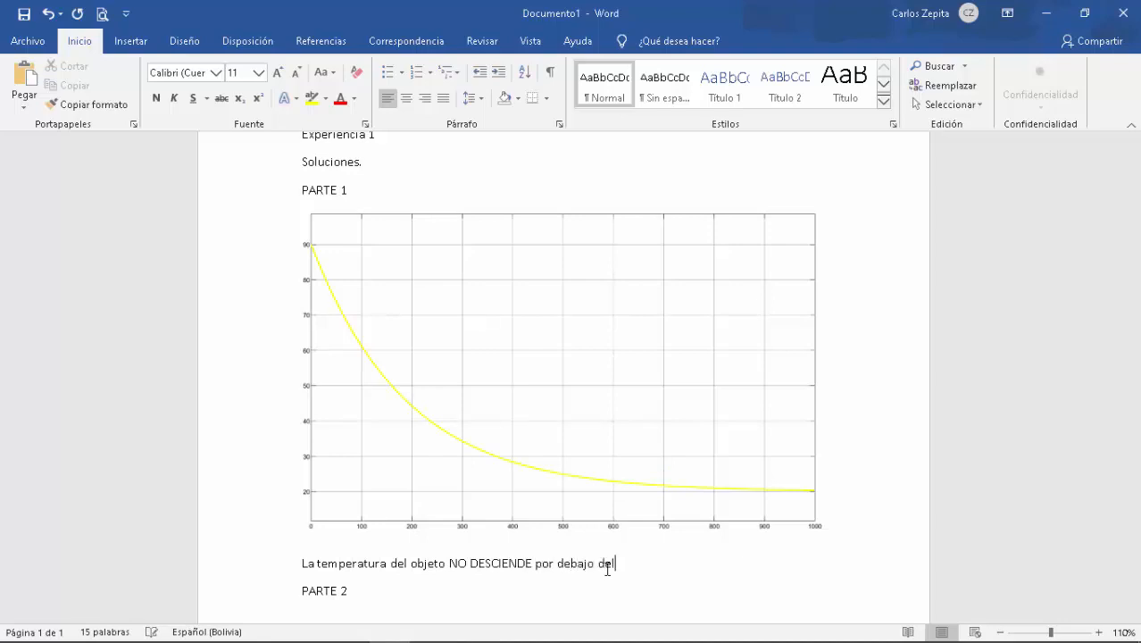
text( la temperatura ambie)
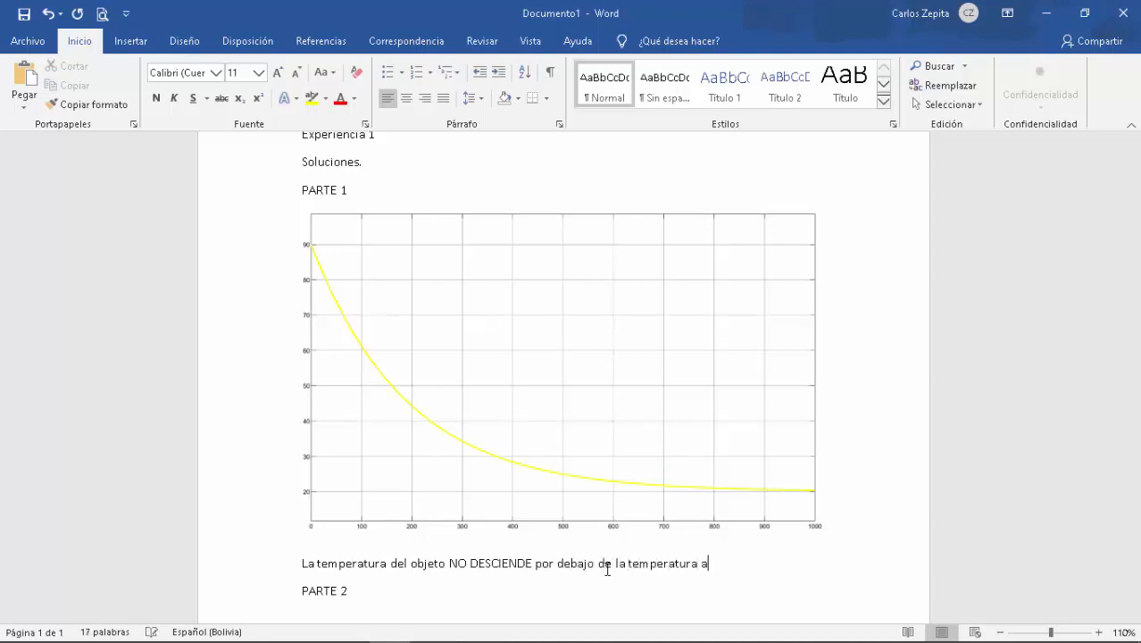
text(nte.)
scroll(607, 569, down, 8)
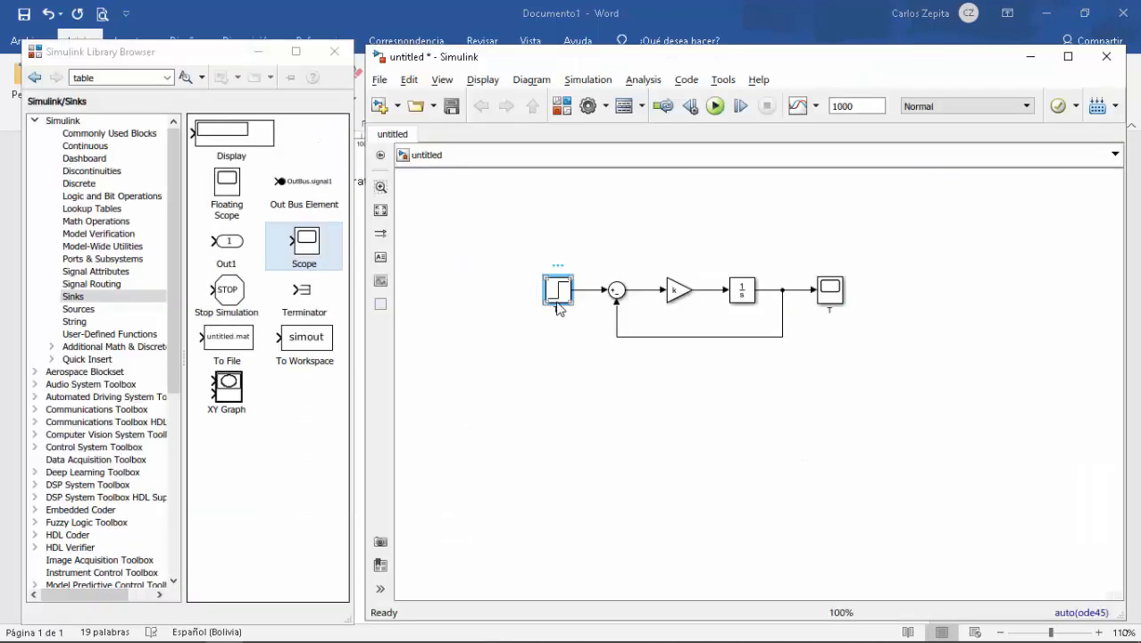
- Return to Simulink and set the Ta block's initial value to Ta, final value to Ta + 10 and step time to 600
double_click(557, 291)
double_click(625, 276)
text(Ta)
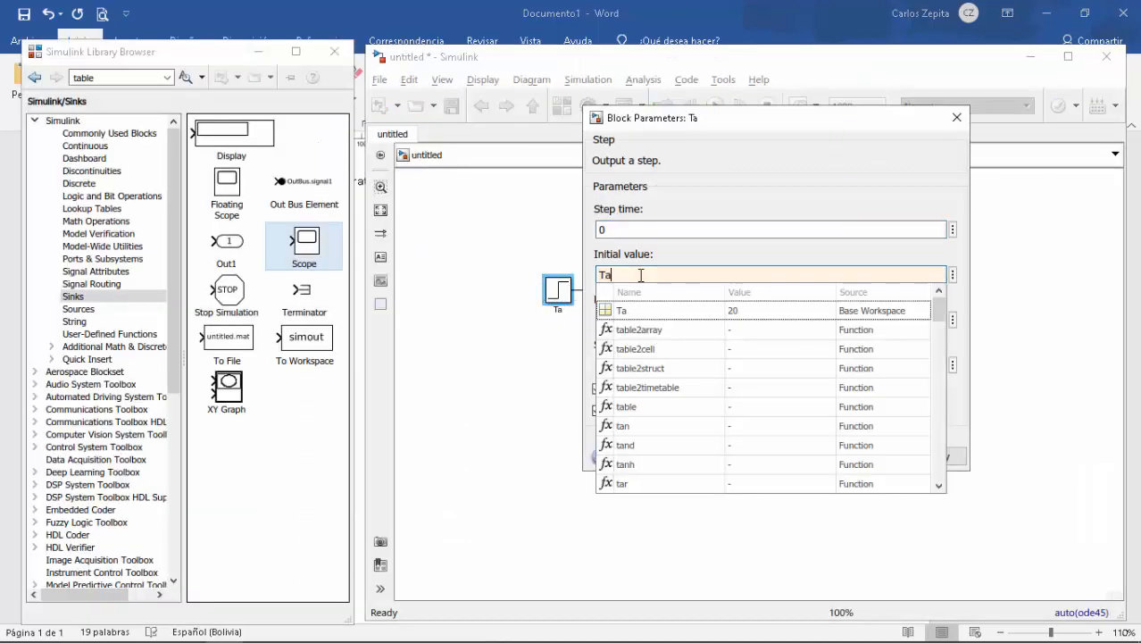
click(659, 266)
double_click(629, 319)
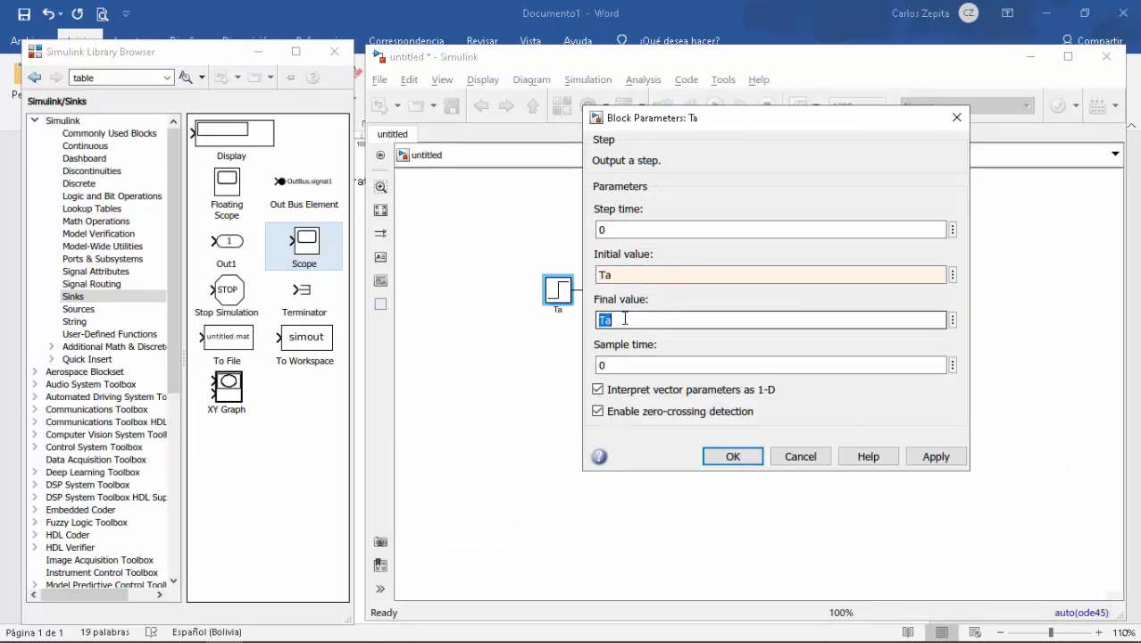
text(Ta + 10)
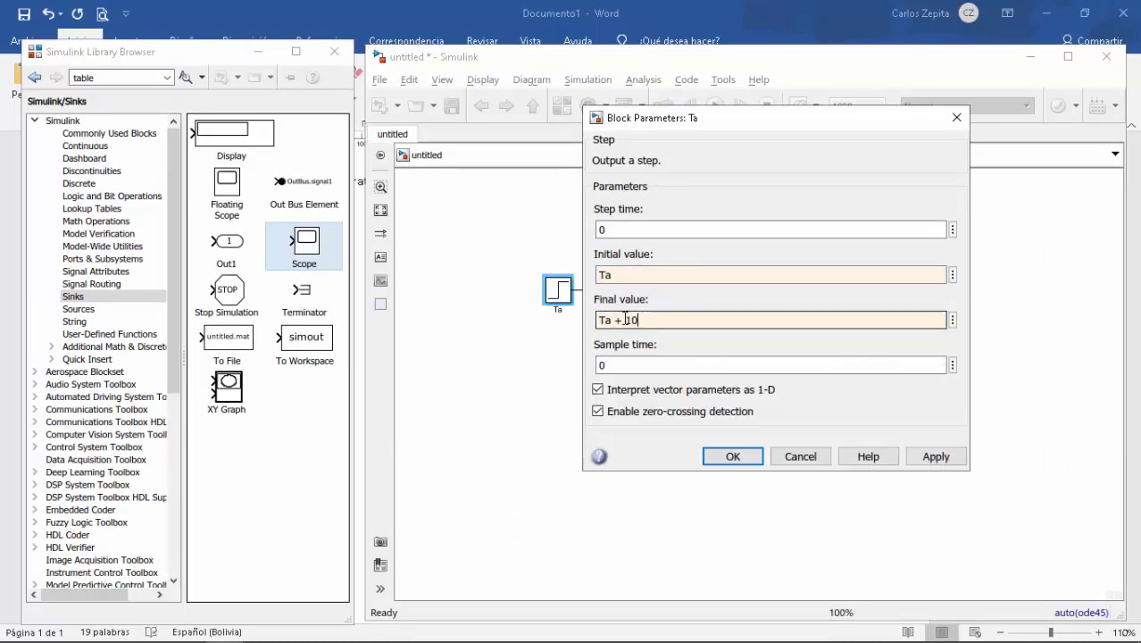
double_click(639, 225)
text(500)
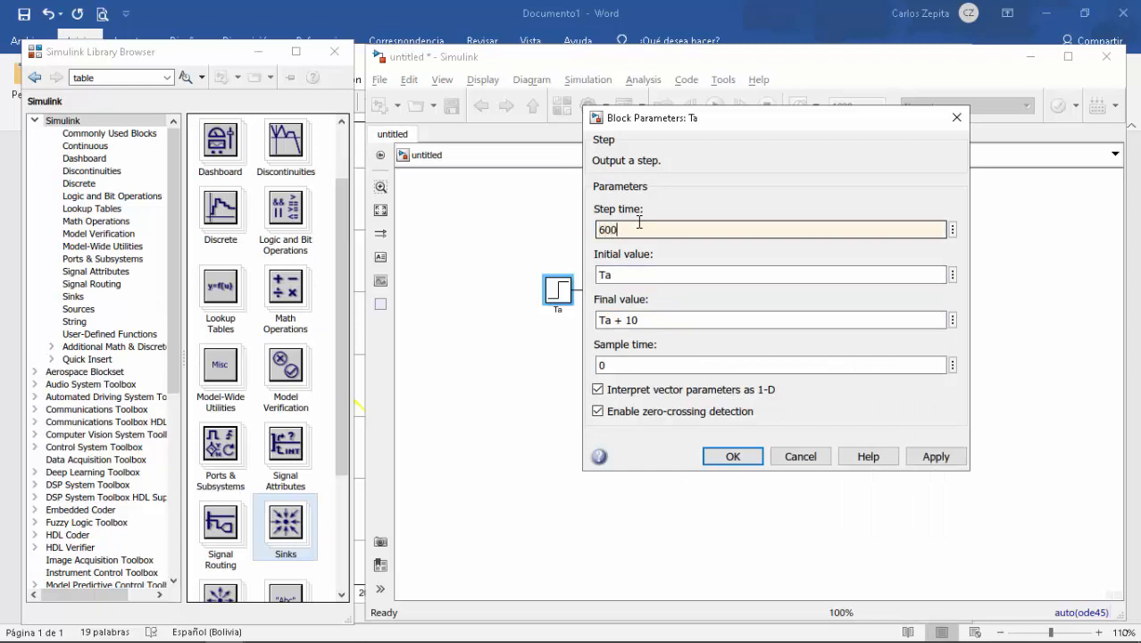
click(732, 457)
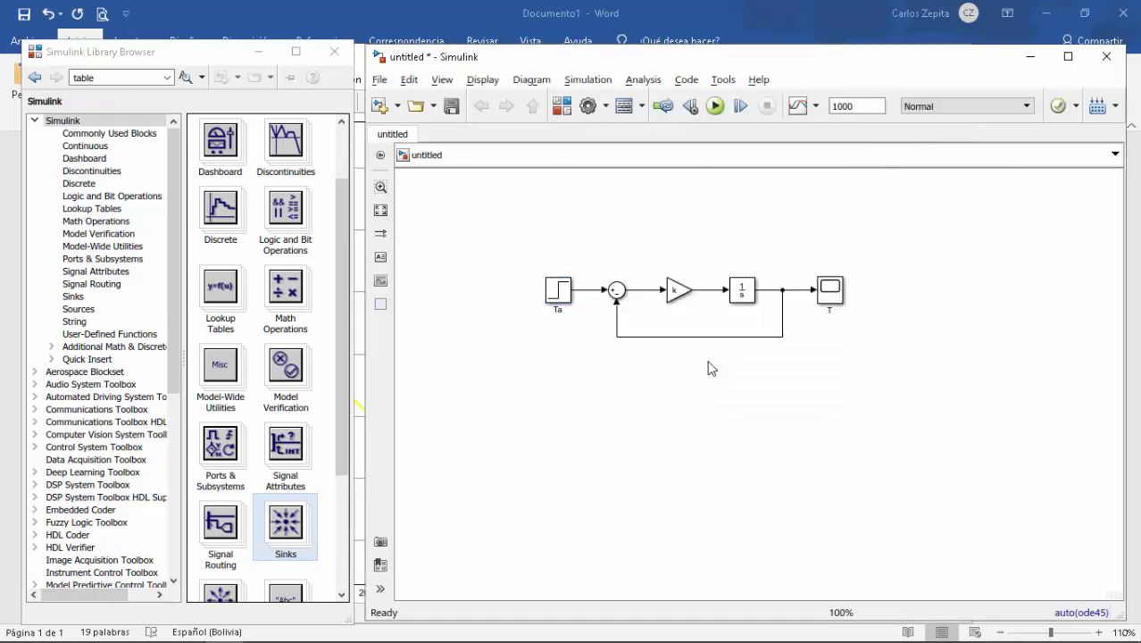
- Rerun the simulation in the T scope and paste a copy of its plot under PARTE 2 in Word
double_click(829, 288)
click(270, 102)
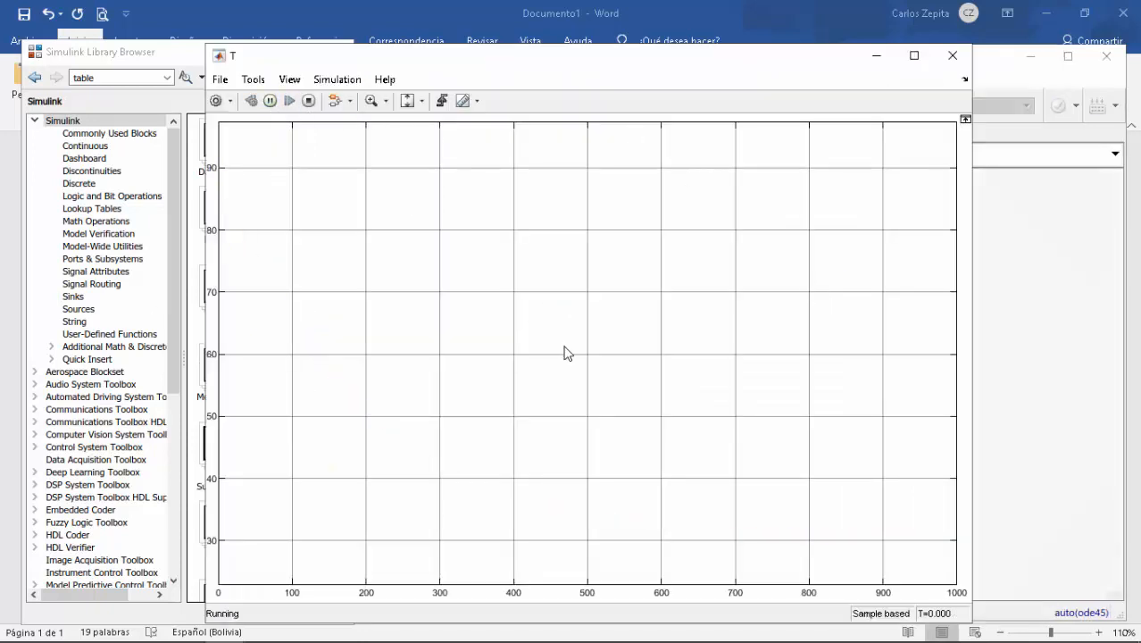
click(223, 81)
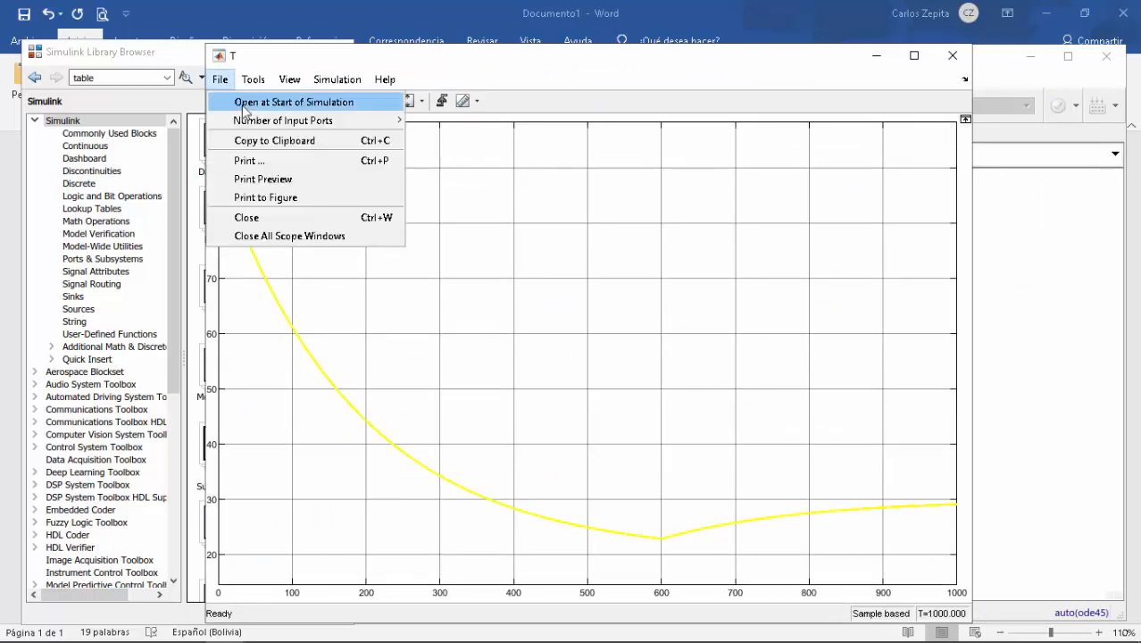
click(265, 143)
click(390, 634)
key(ctrl+v)
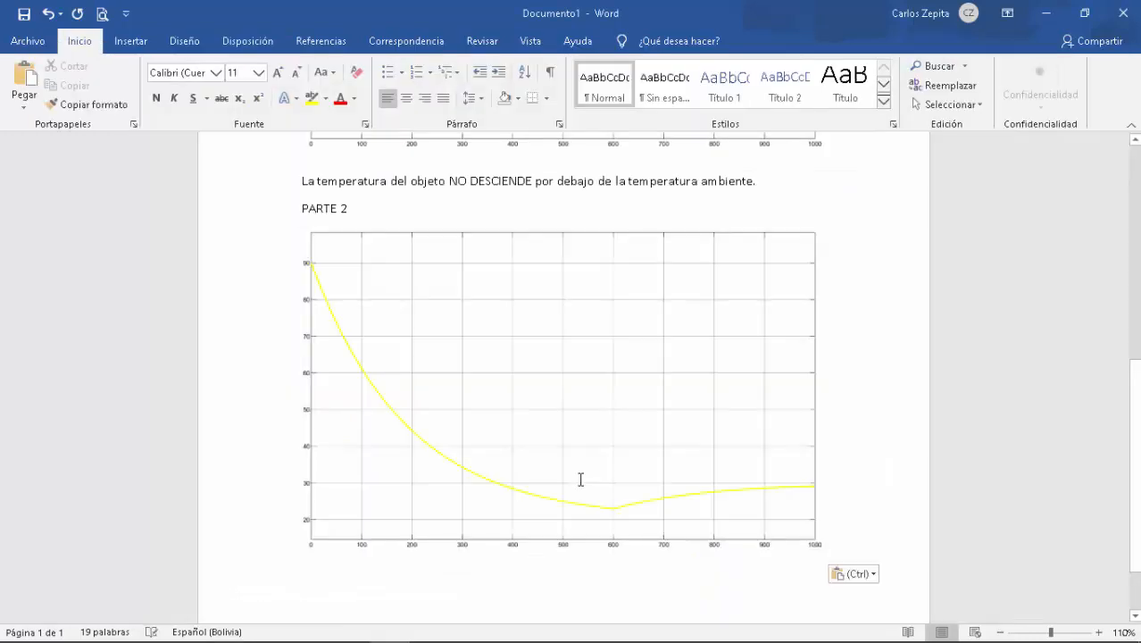
- Below the PARTE 2 graph, write "La temperatura del objeto SUBE a la temperatura ambiente"
key(Return)
text(La t)
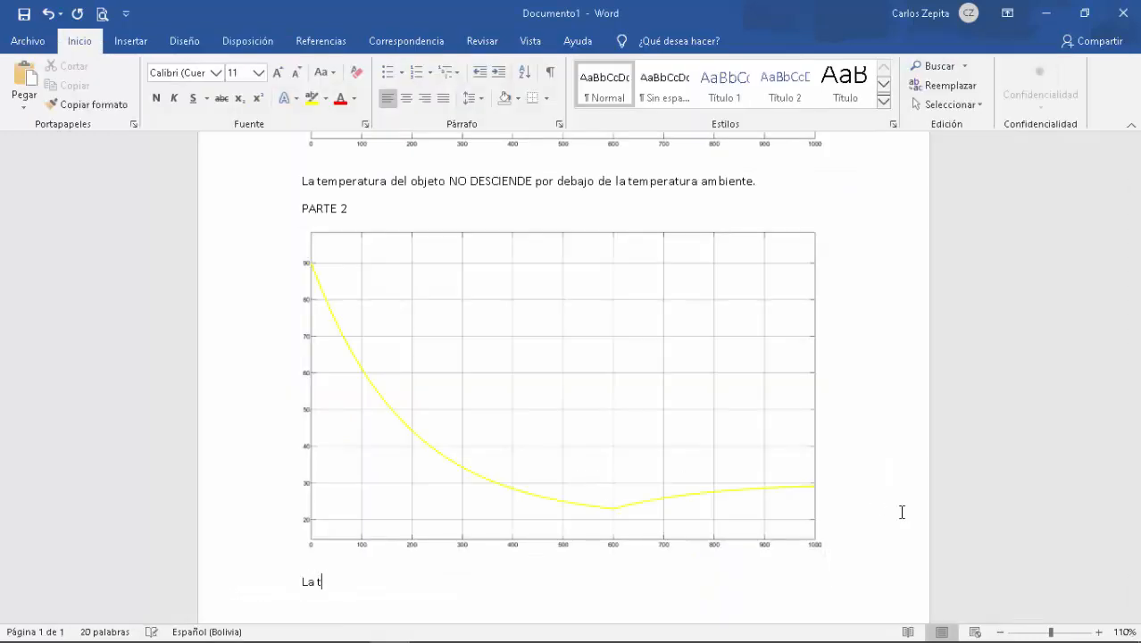
text(emperatura del objet)
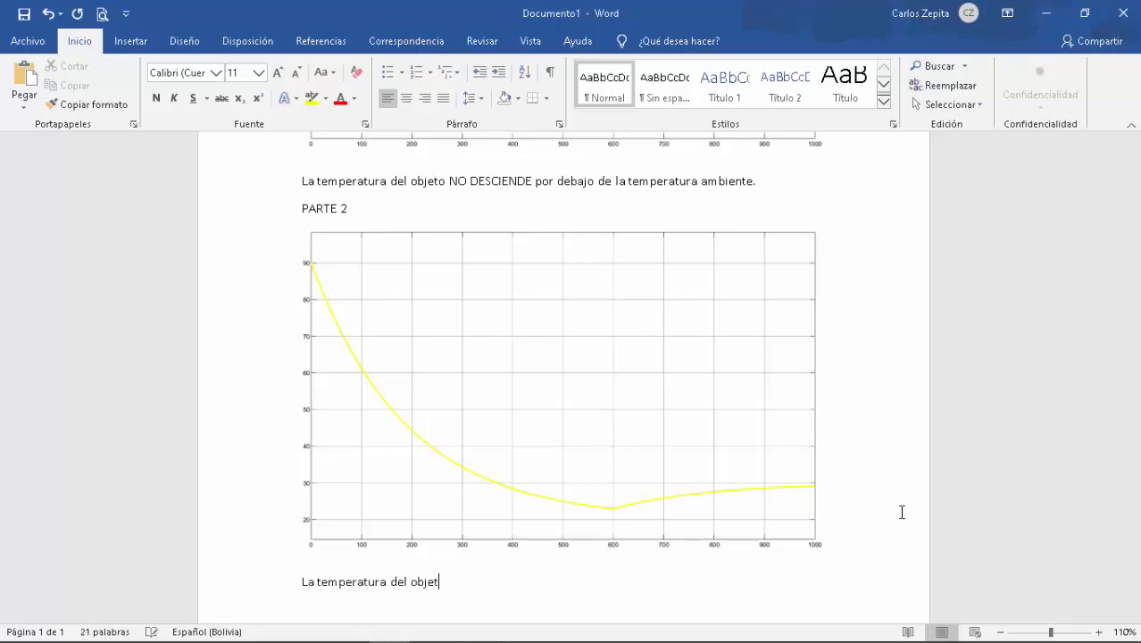
text(o SUBE a la temperatura ambient)
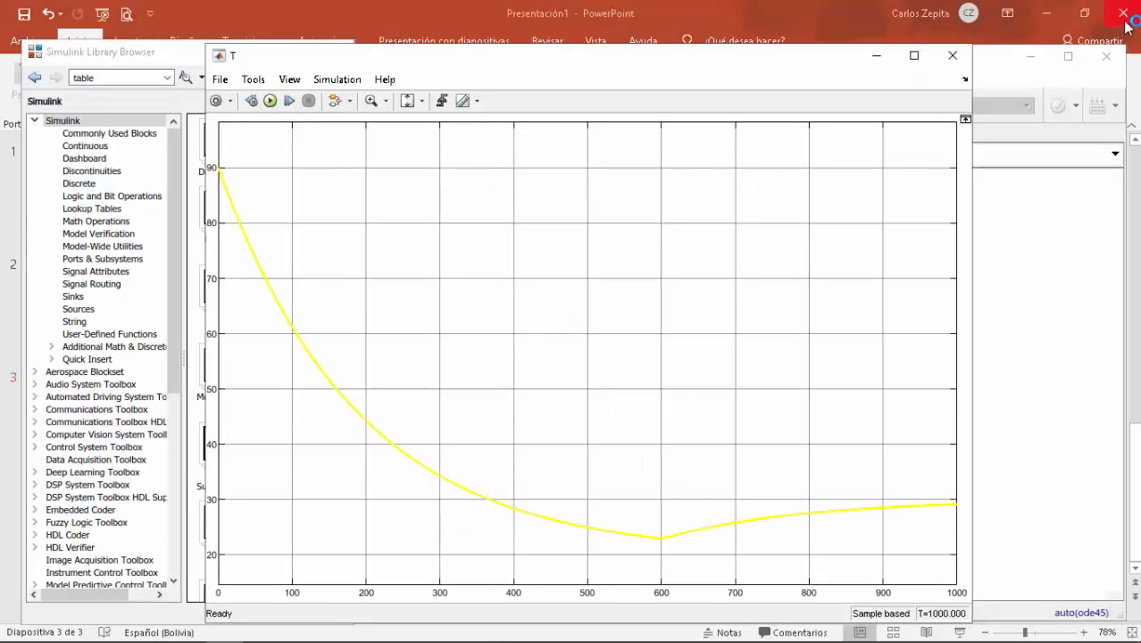
- Switch to Simulink, close the T scope and start saving the untitled model
click(953, 55)
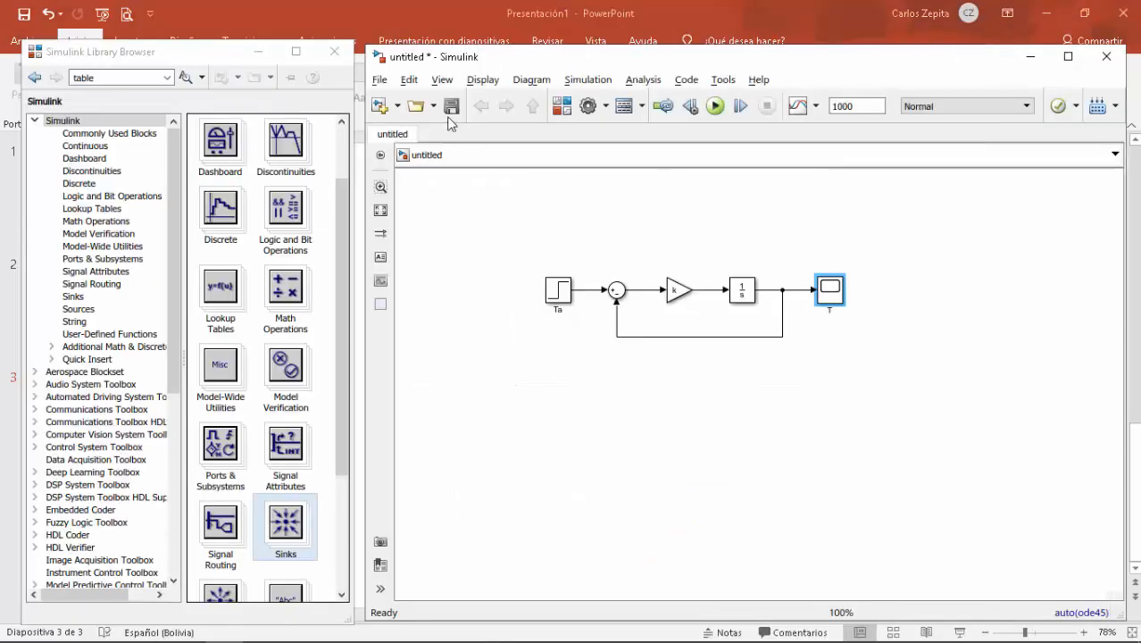
click(381, 81)
click(443, 175)
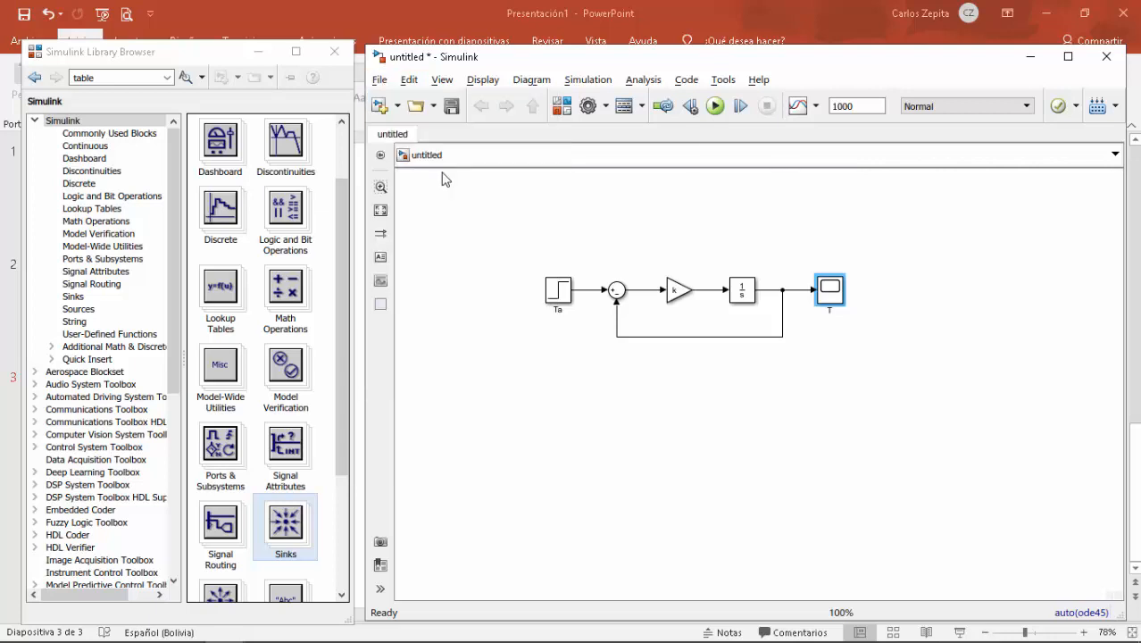